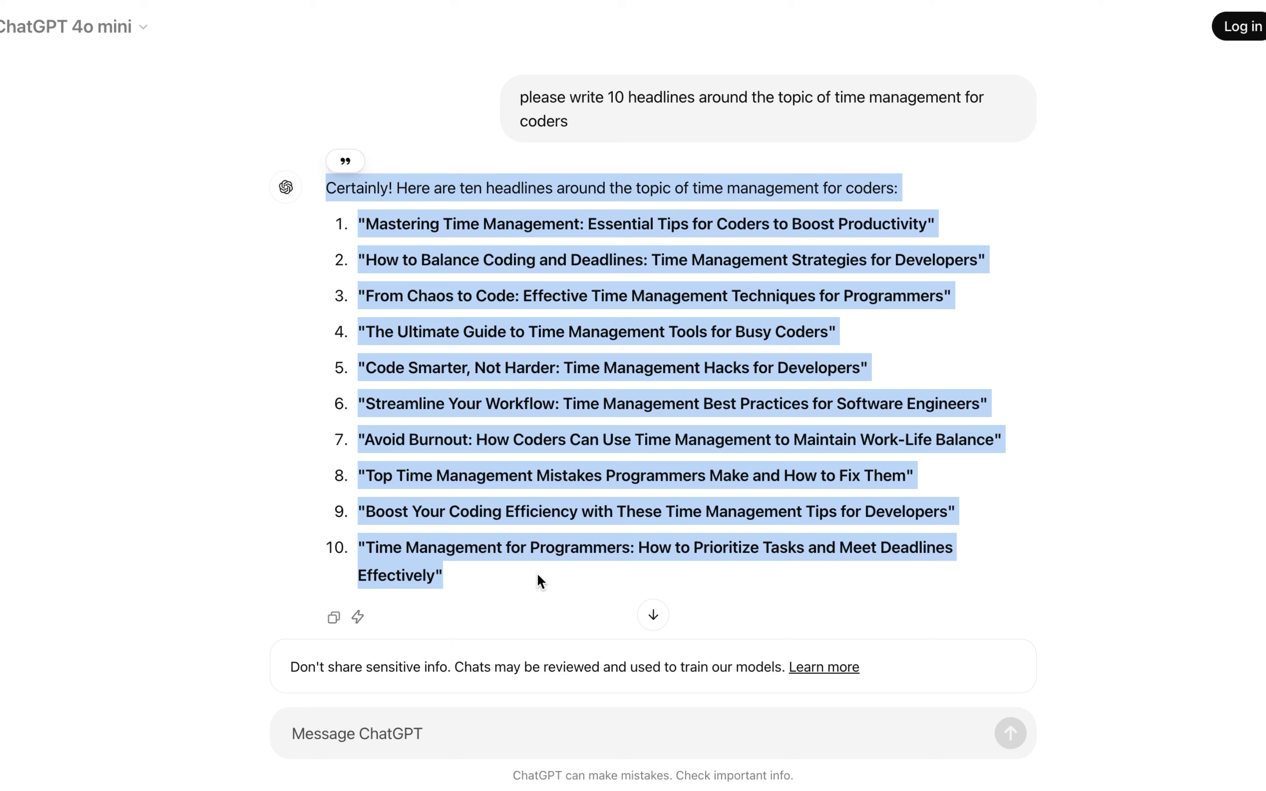
Examine the ten generated headlines about time management for coders
click(537, 574)
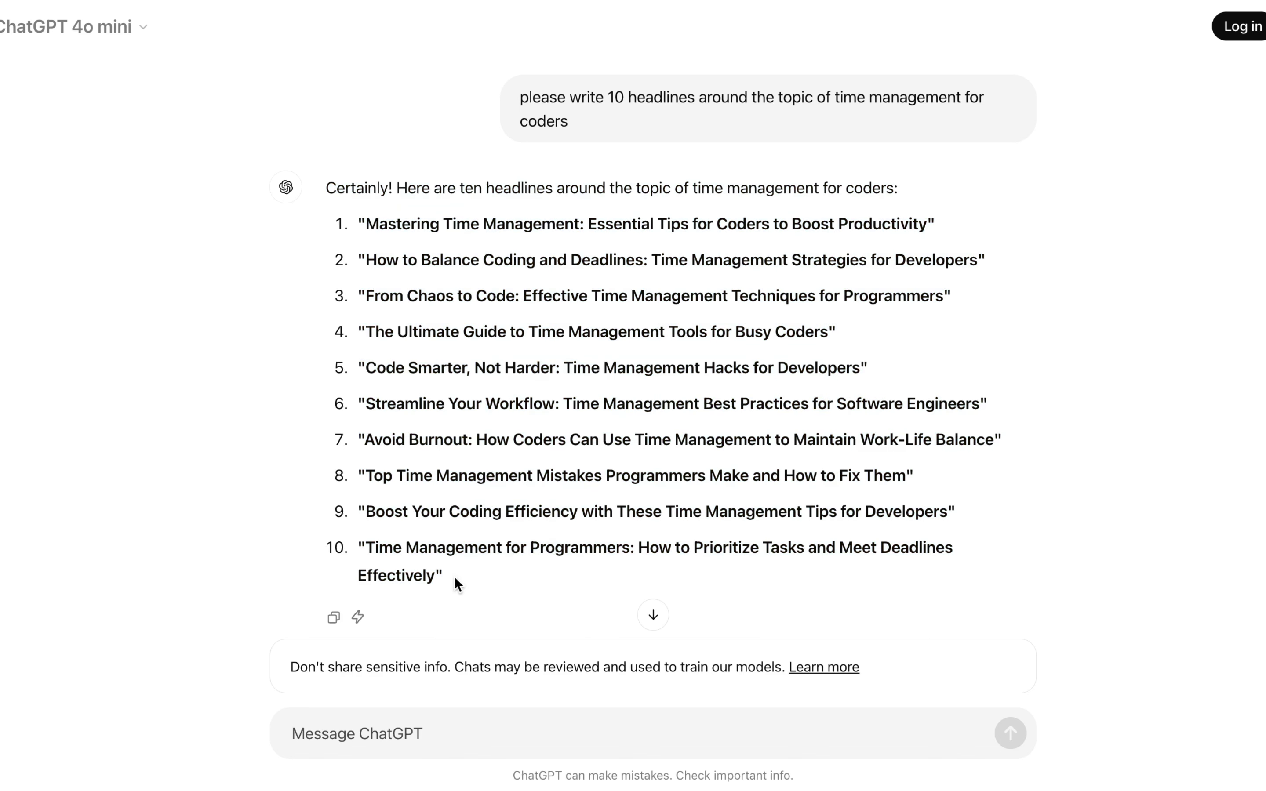
drag(366, 558, 469, 578)
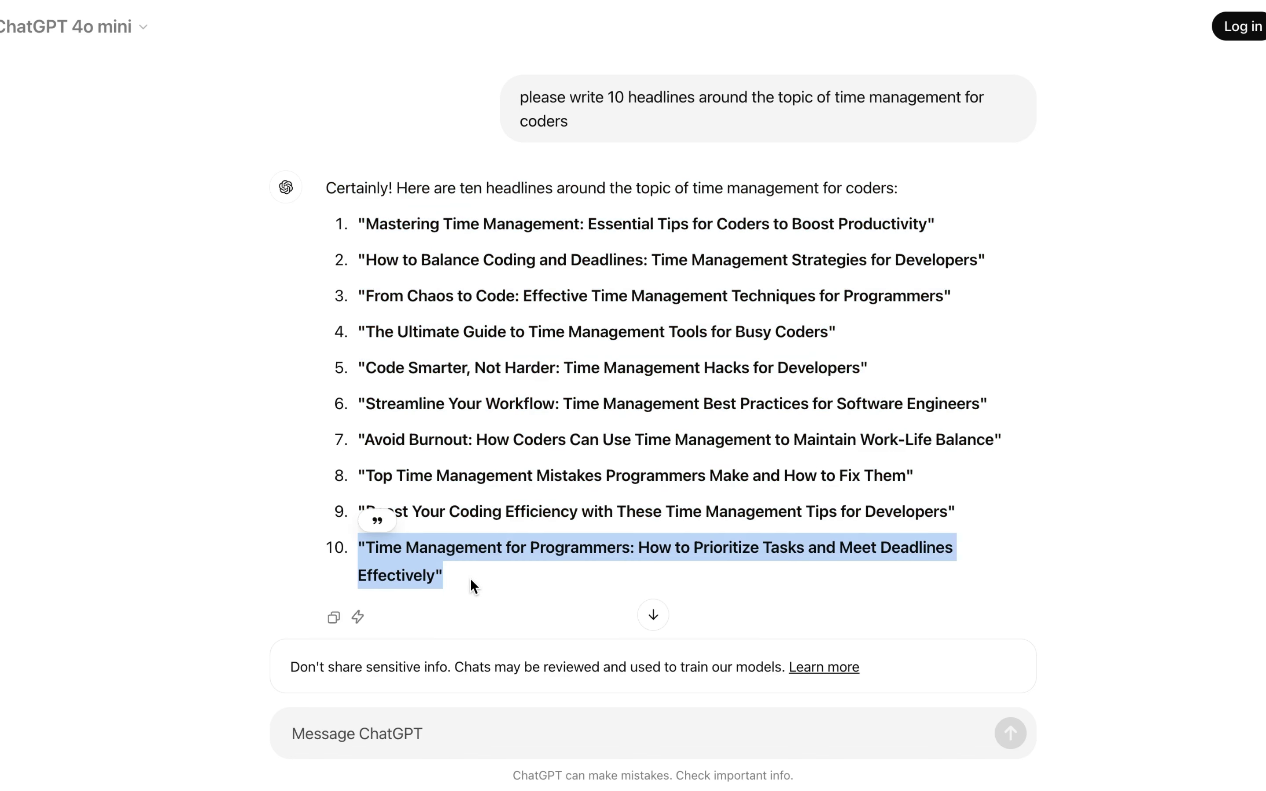
click(469, 577)
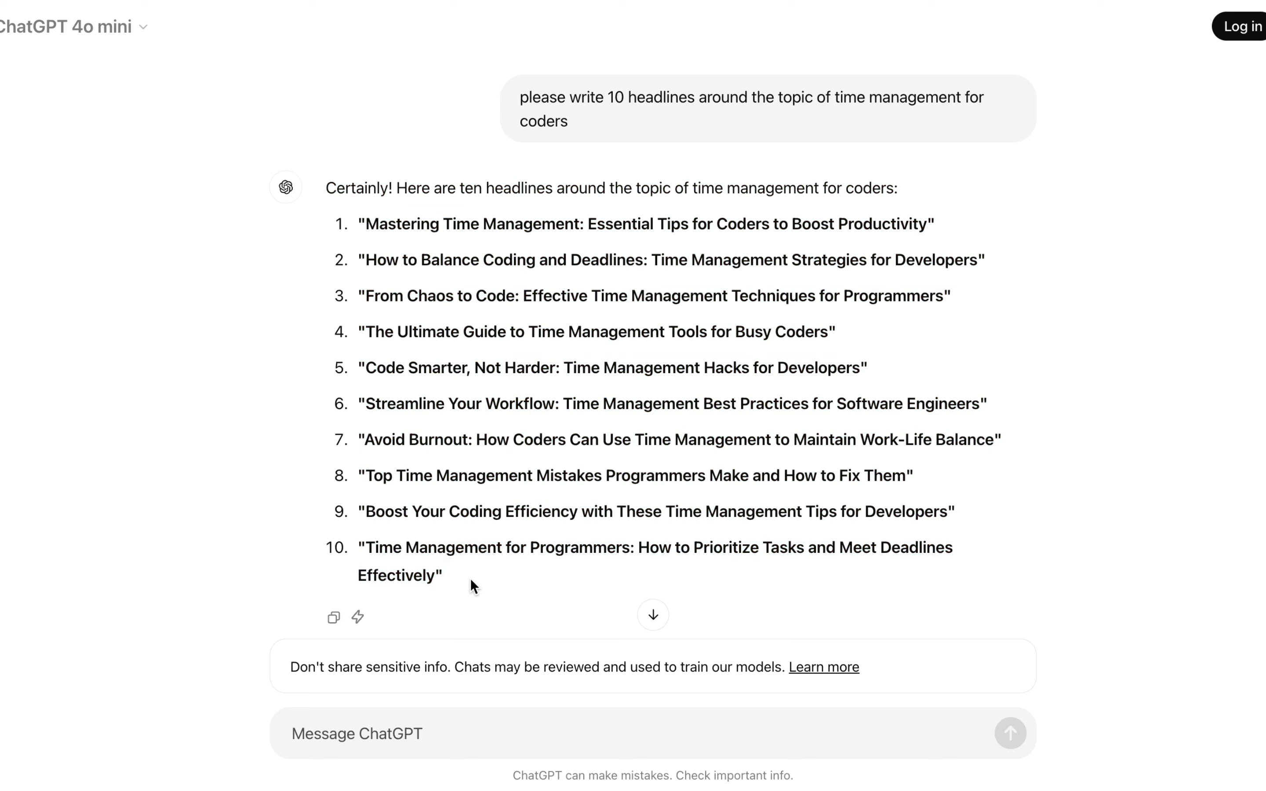
drag(470, 577, 358, 223)
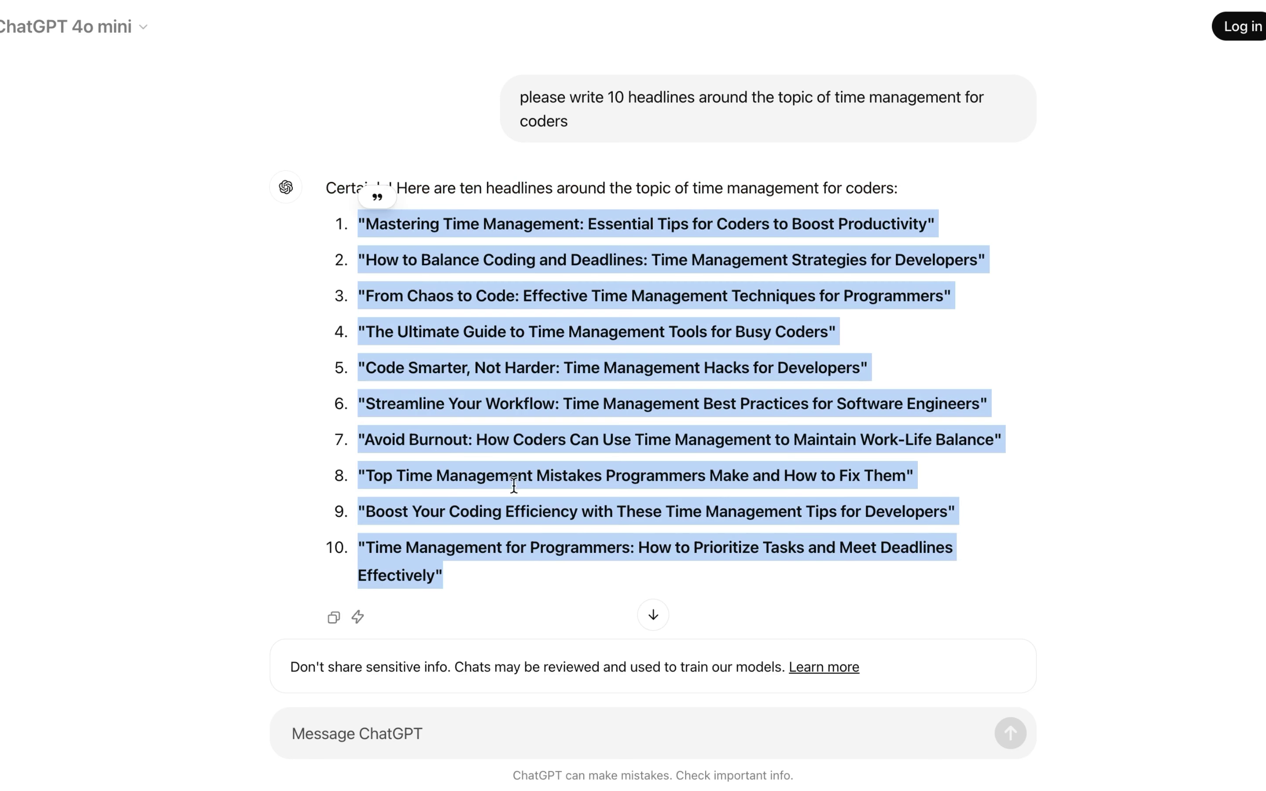
click(527, 569)
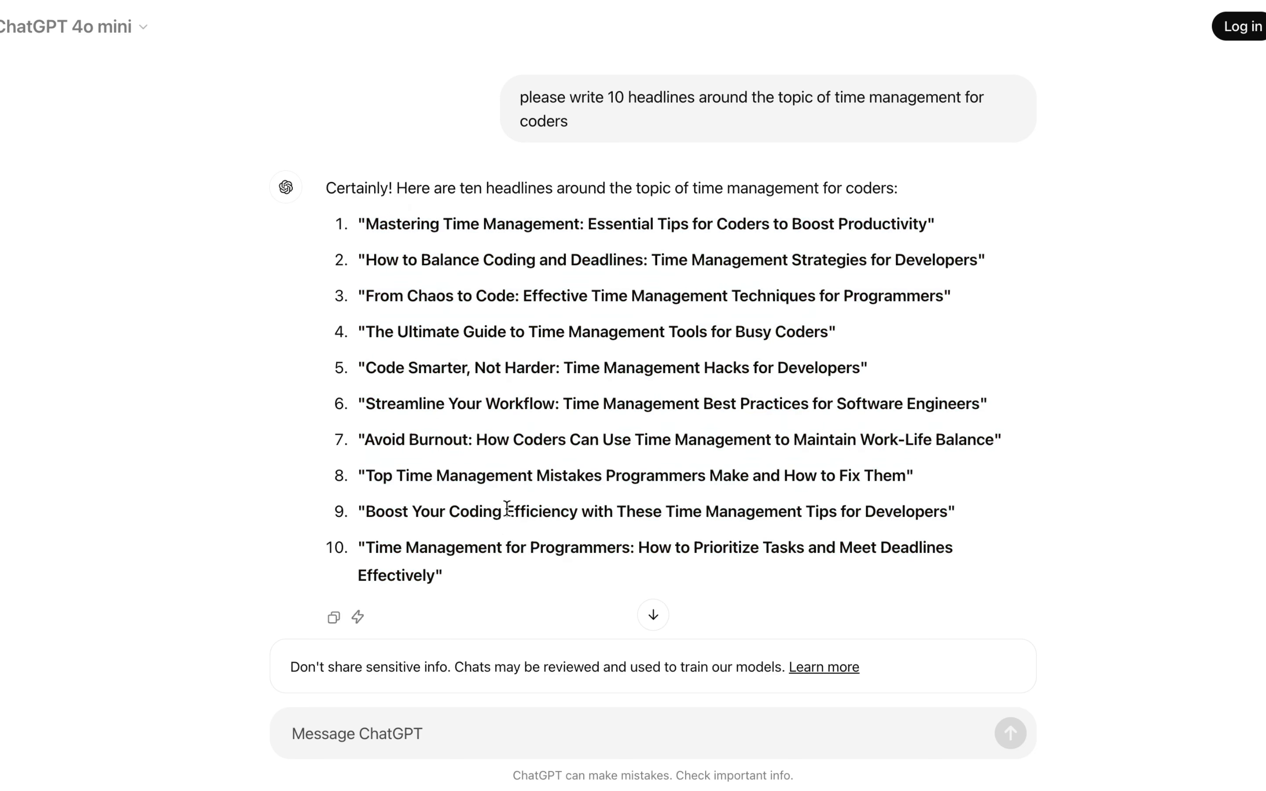
drag(478, 444, 473, 441)
click(473, 441)
Review the prompt asking for 10 time management headlines for coders, highlighting its wording and the full list of generated headlines
drag(517, 96, 629, 138)
drag(831, 96, 856, 119)
drag(360, 224, 534, 589)
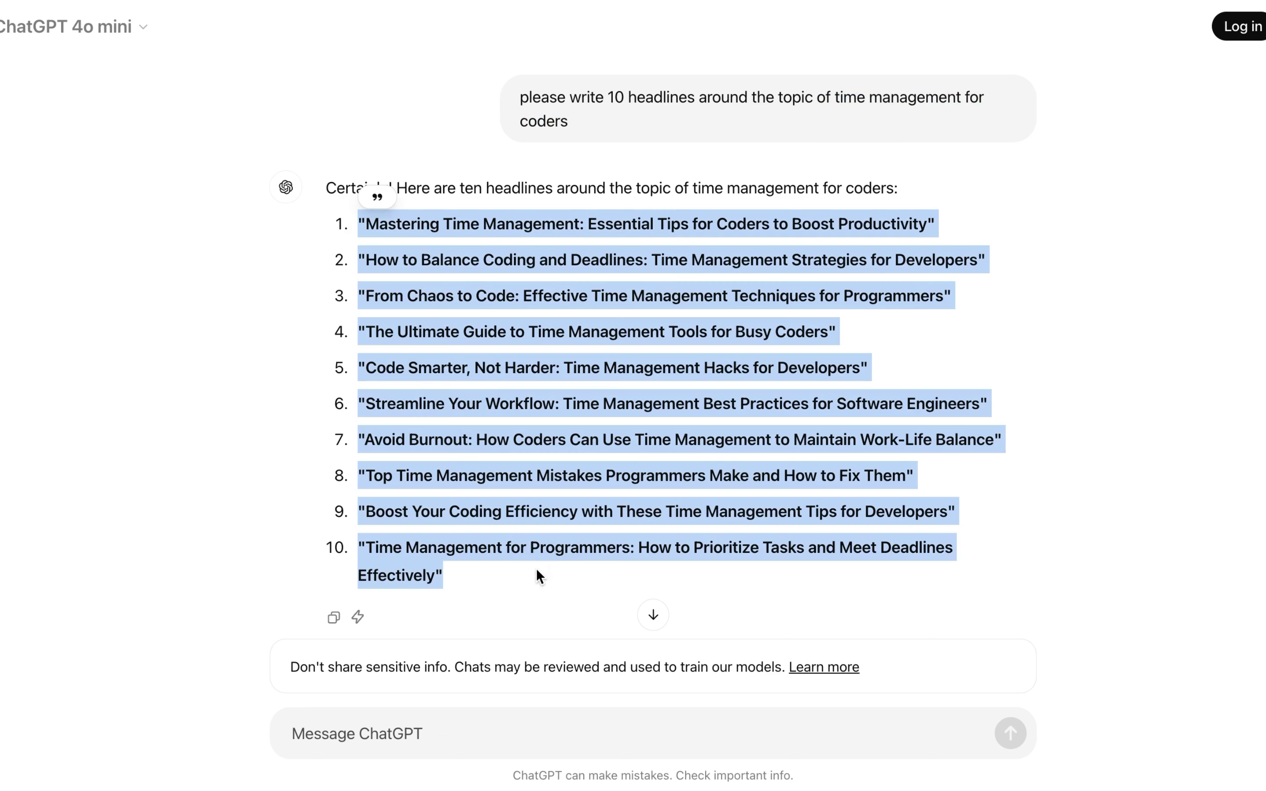
click(536, 569)
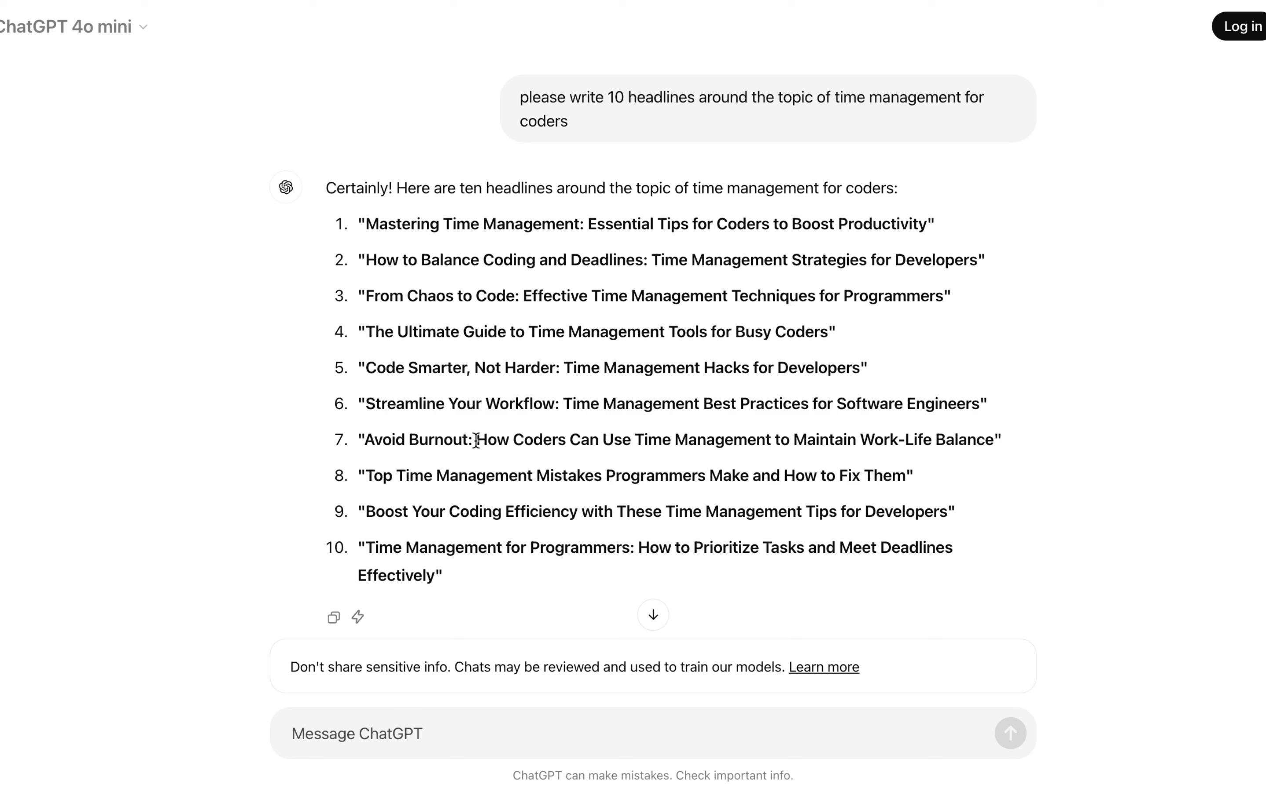
Examine the structure of coder headlines 5 to 7, highlighting the phrases before and after the colon
drag(476, 440, 665, 421)
click(664, 418)
drag(559, 404, 365, 404)
drag(563, 407, 847, 418)
click(845, 421)
drag(368, 373, 806, 379)
click(806, 379)
drag(358, 322, 757, 551)
click(759, 554)
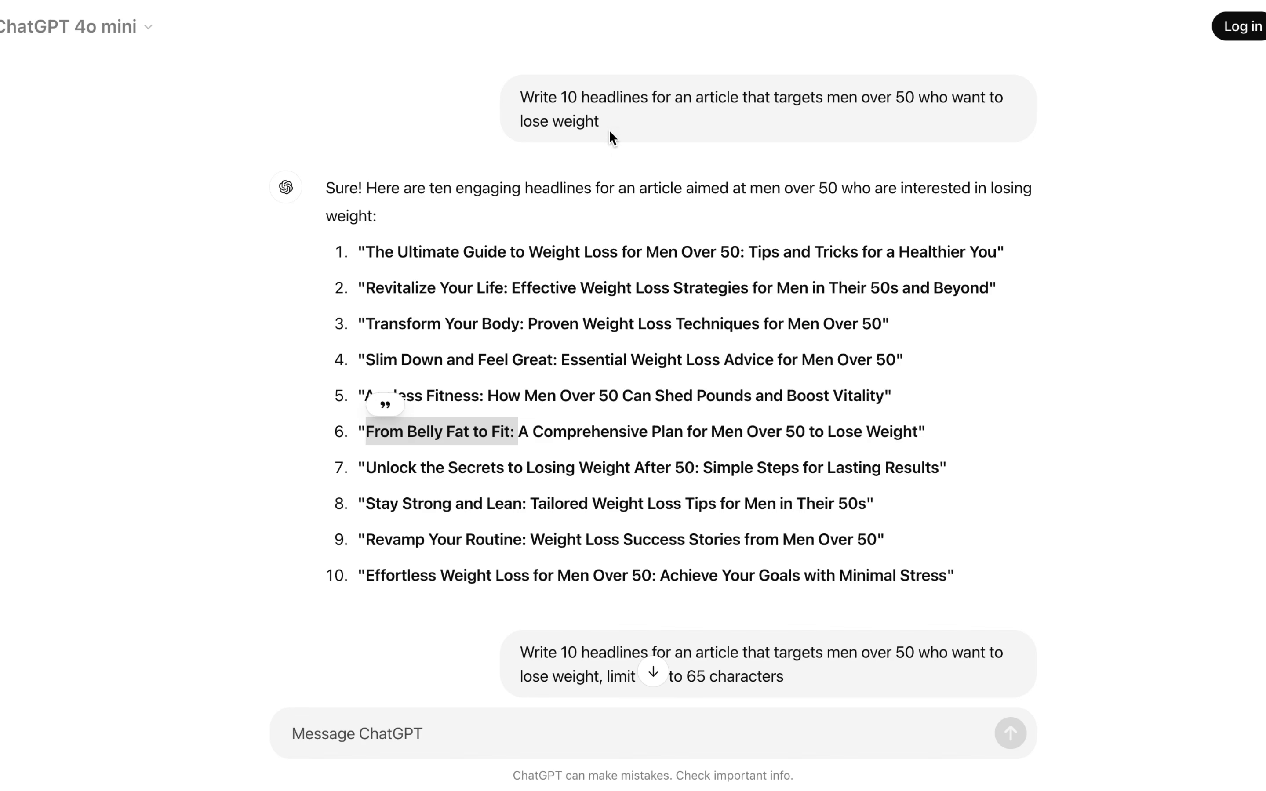
Review the prompt targeting men over 50 who want to lose weight and its first five headlines, highlighting "Ageless Fitness"
drag(519, 97, 627, 124)
click(626, 121)
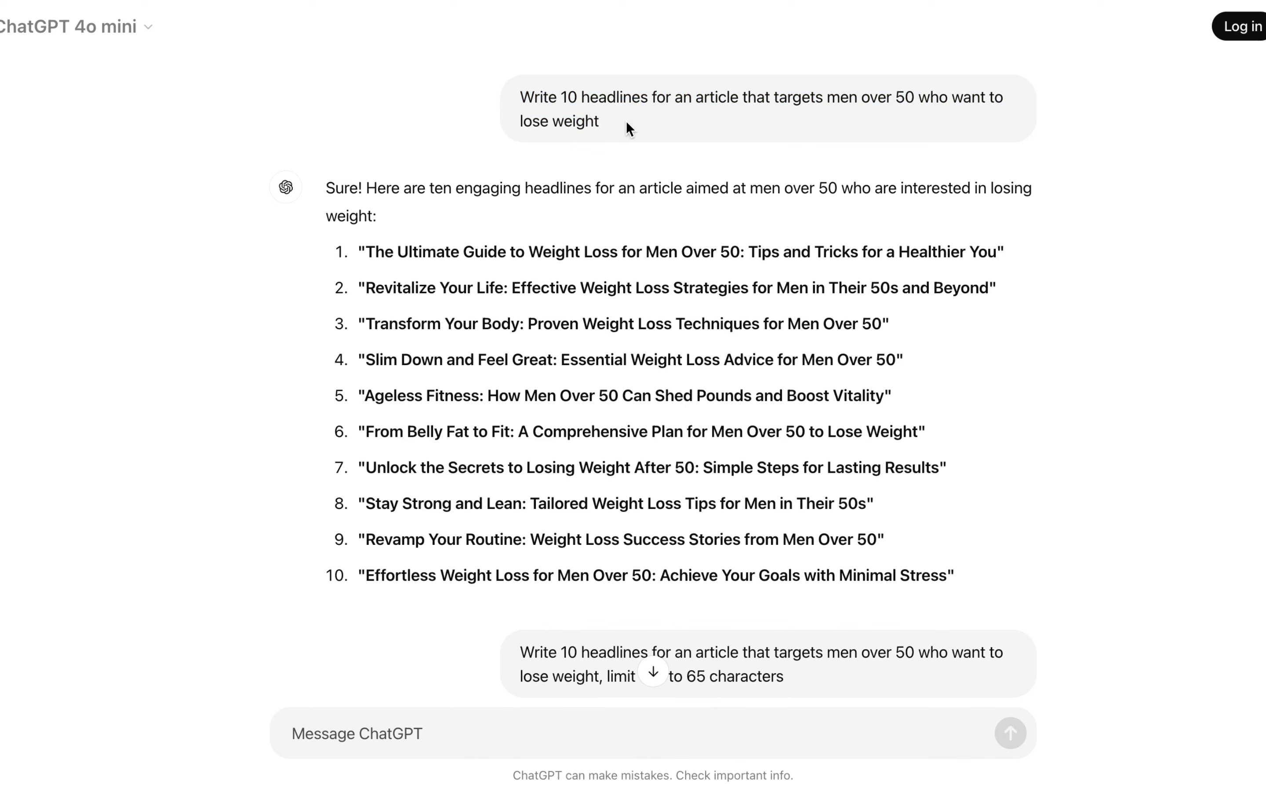
click(367, 256)
drag(367, 256, 1004, 376)
click(1005, 376)
drag(364, 396, 498, 407)
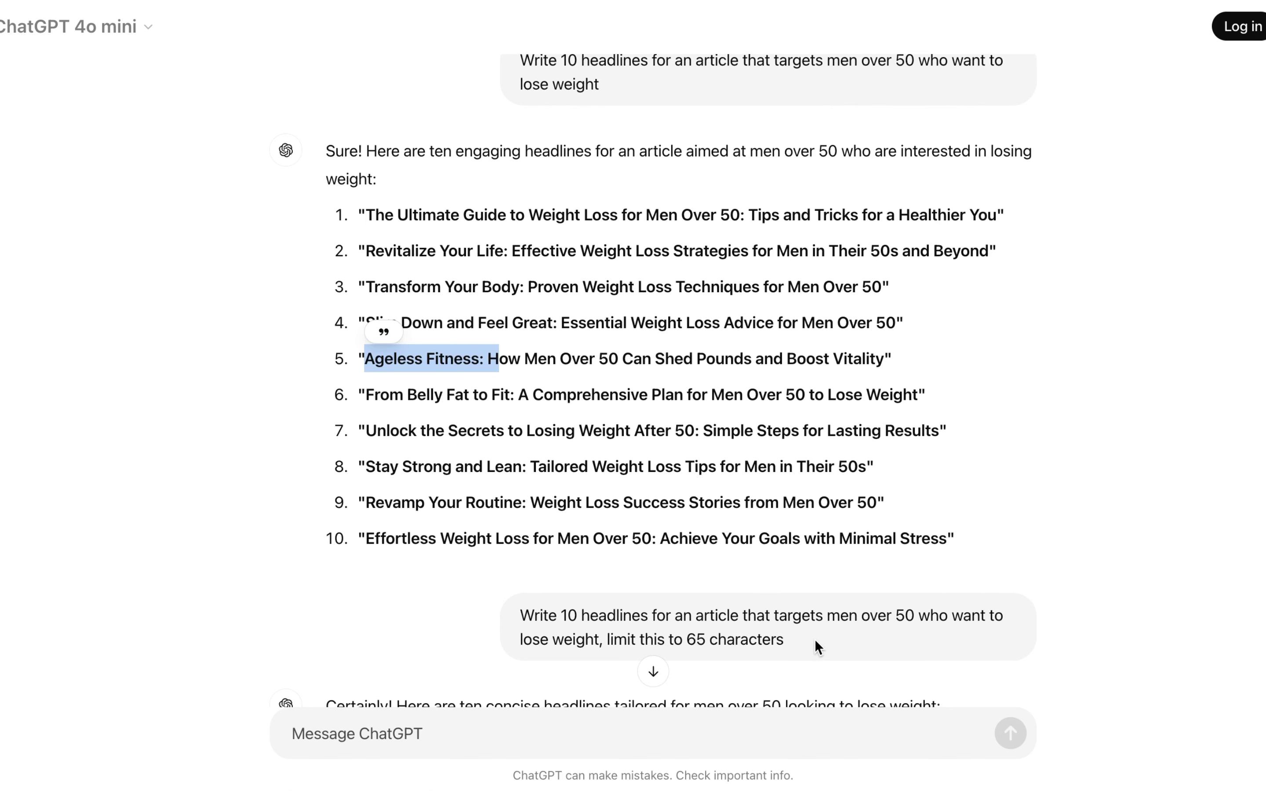
Switch to the Medium home feed, examine how its article headlines are written, and return to the ChatGPT conversation
drag(0, 210, 192, 230)
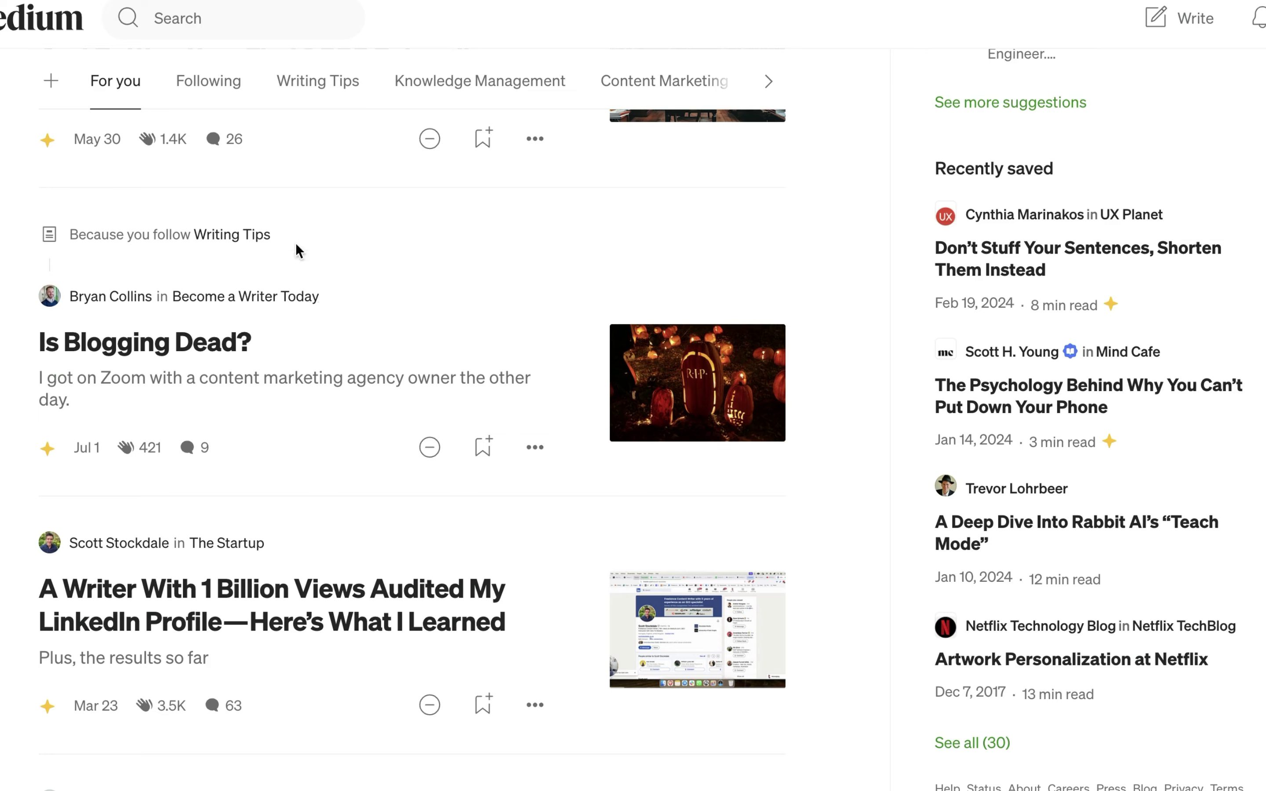
scroll(325, 431, up, 5)
click(255, 311)
click(523, 351)
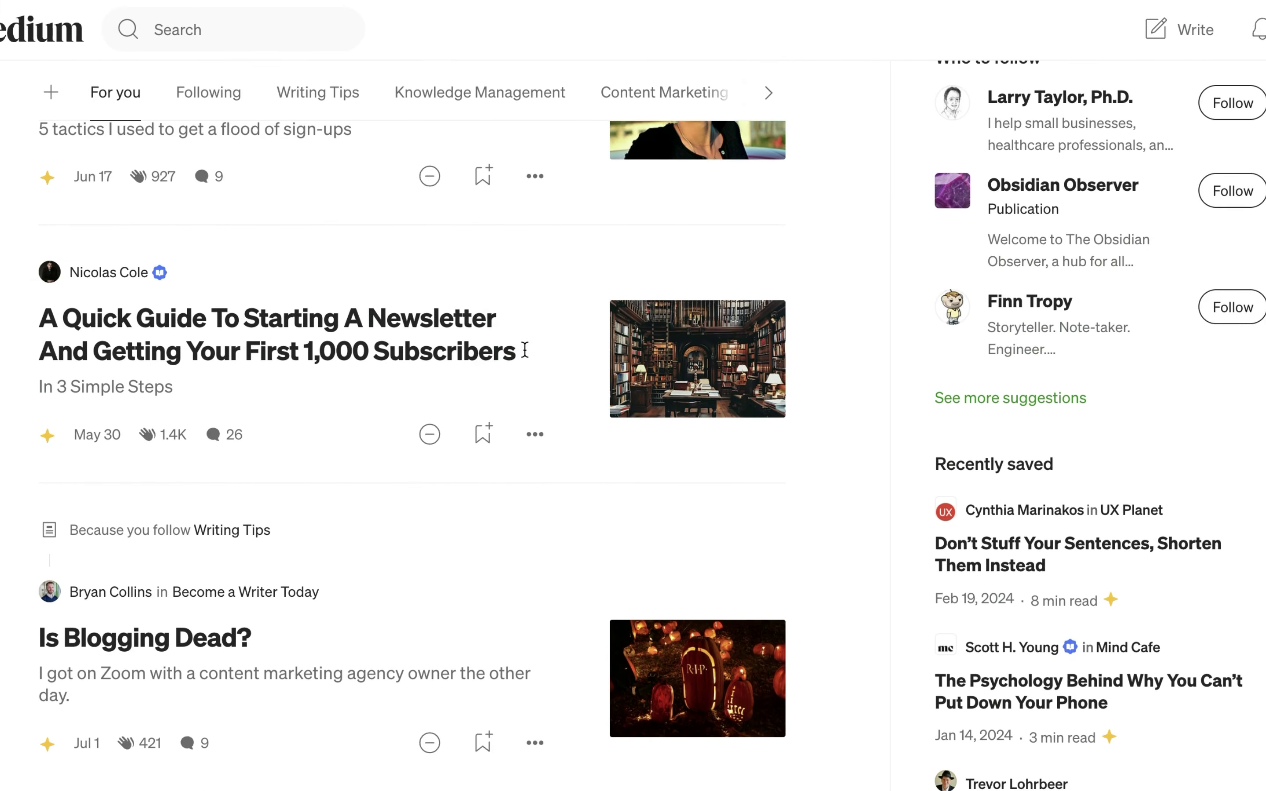
scroll(524, 350, up, 6)
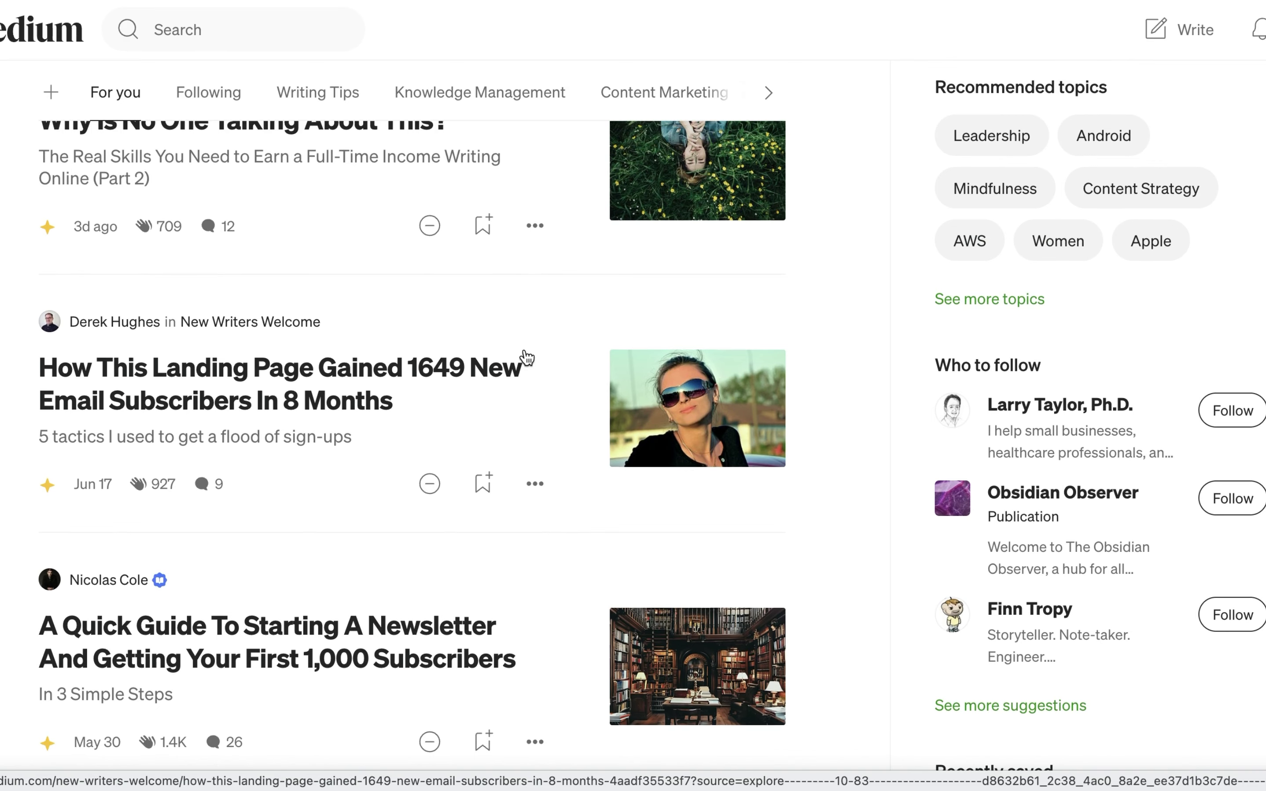
click(620, 421)
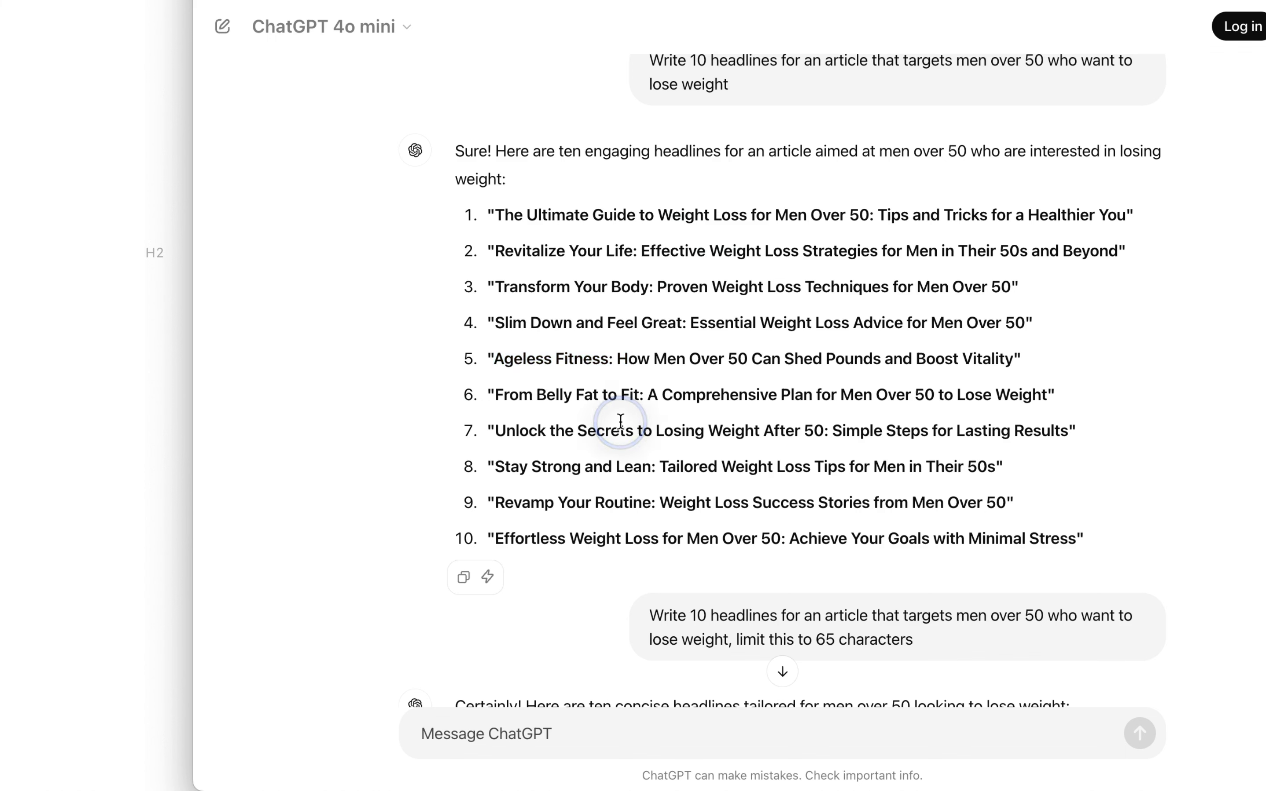
click(193, 467)
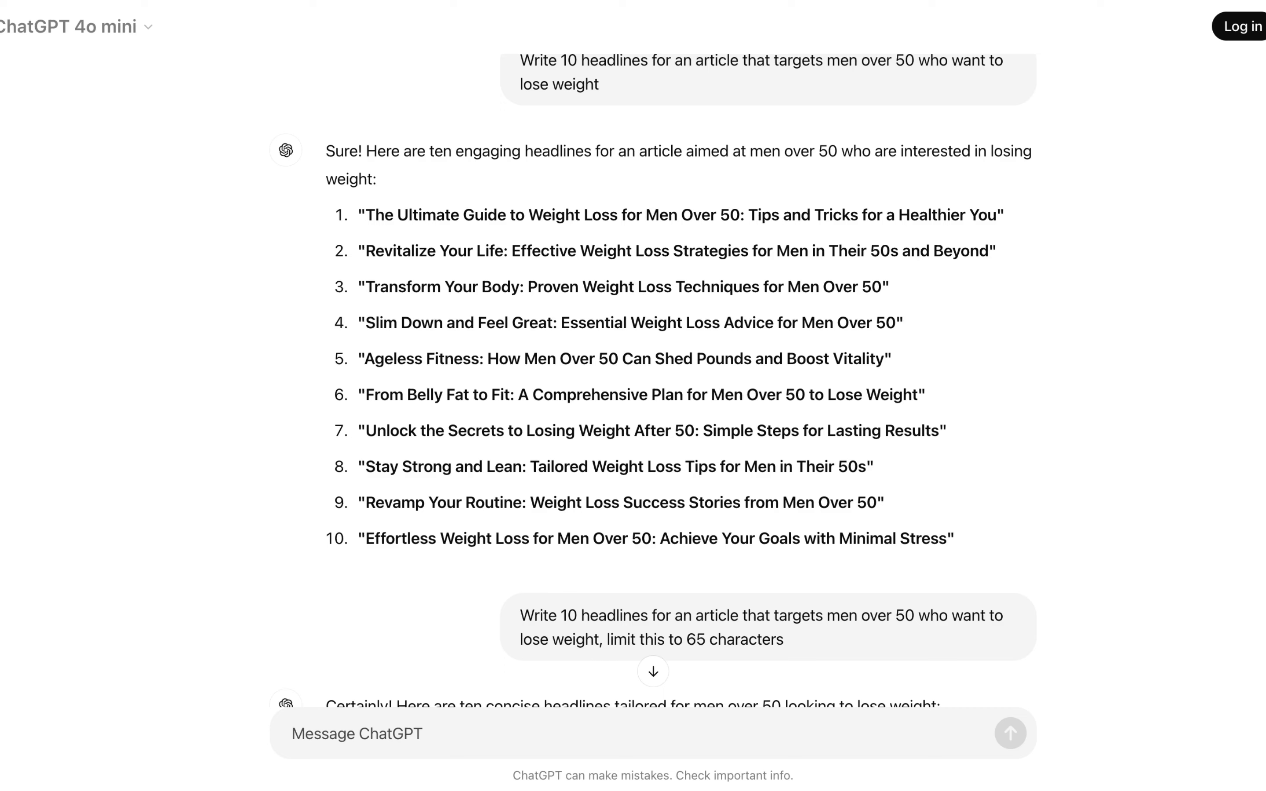
Review the weight-loss prompt limited to 65 characters, highlighting the limit and parts of its first two headlines
scroll(574, 650, down, 2)
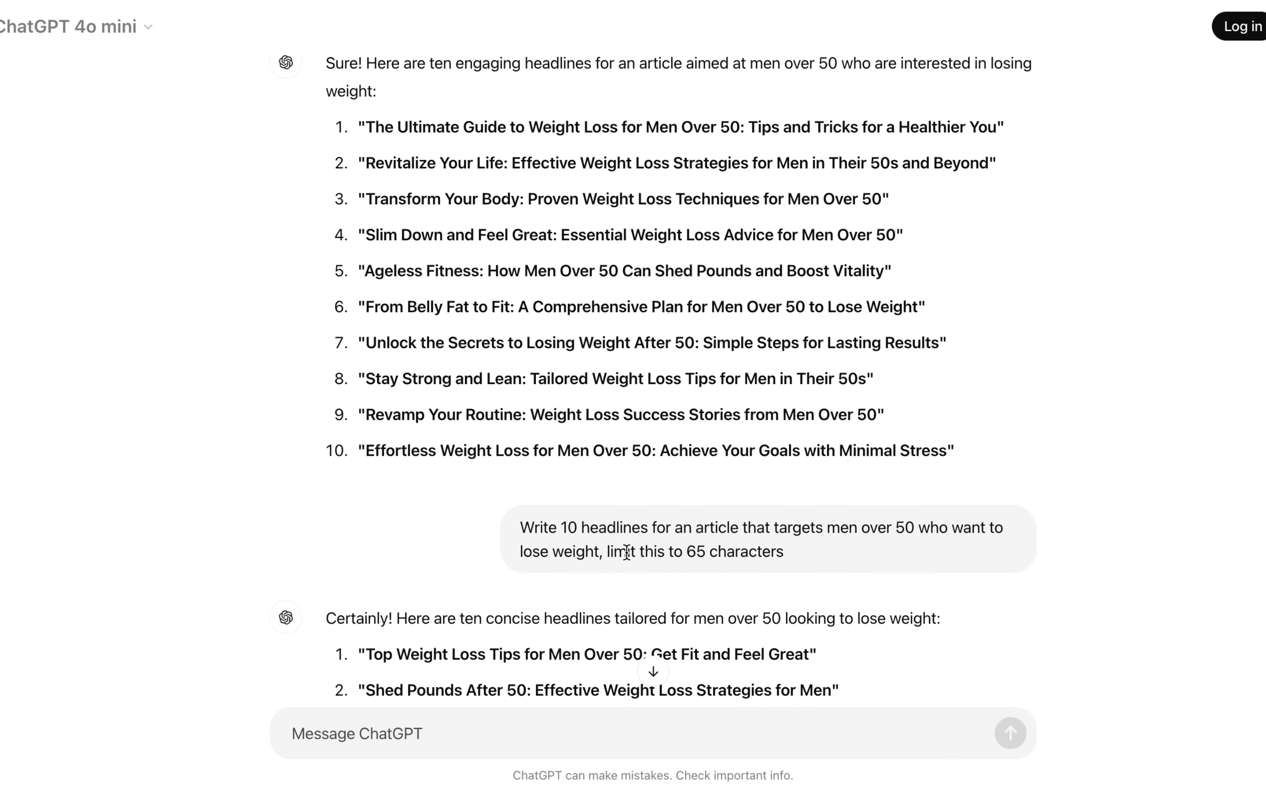
drag(608, 552, 636, 552)
scroll(914, 616, down, 1)
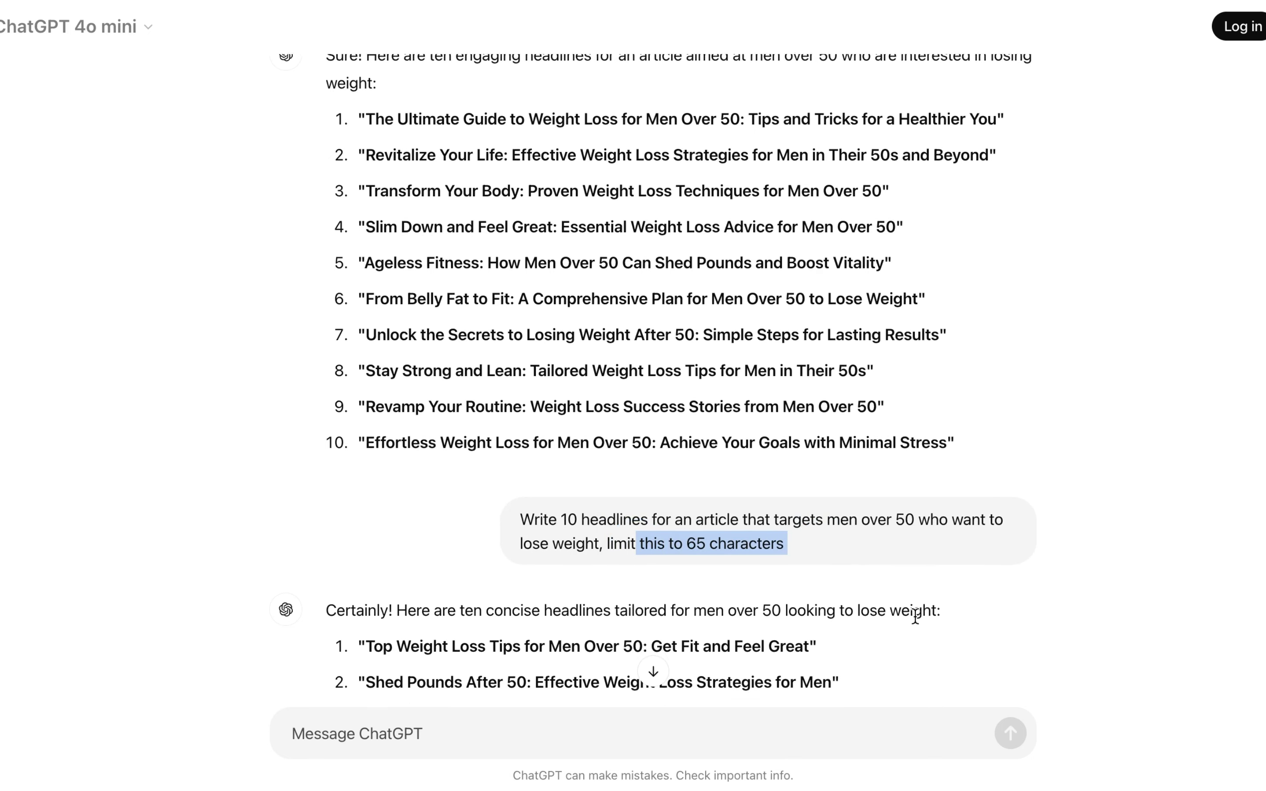
scroll(914, 615, down, 1)
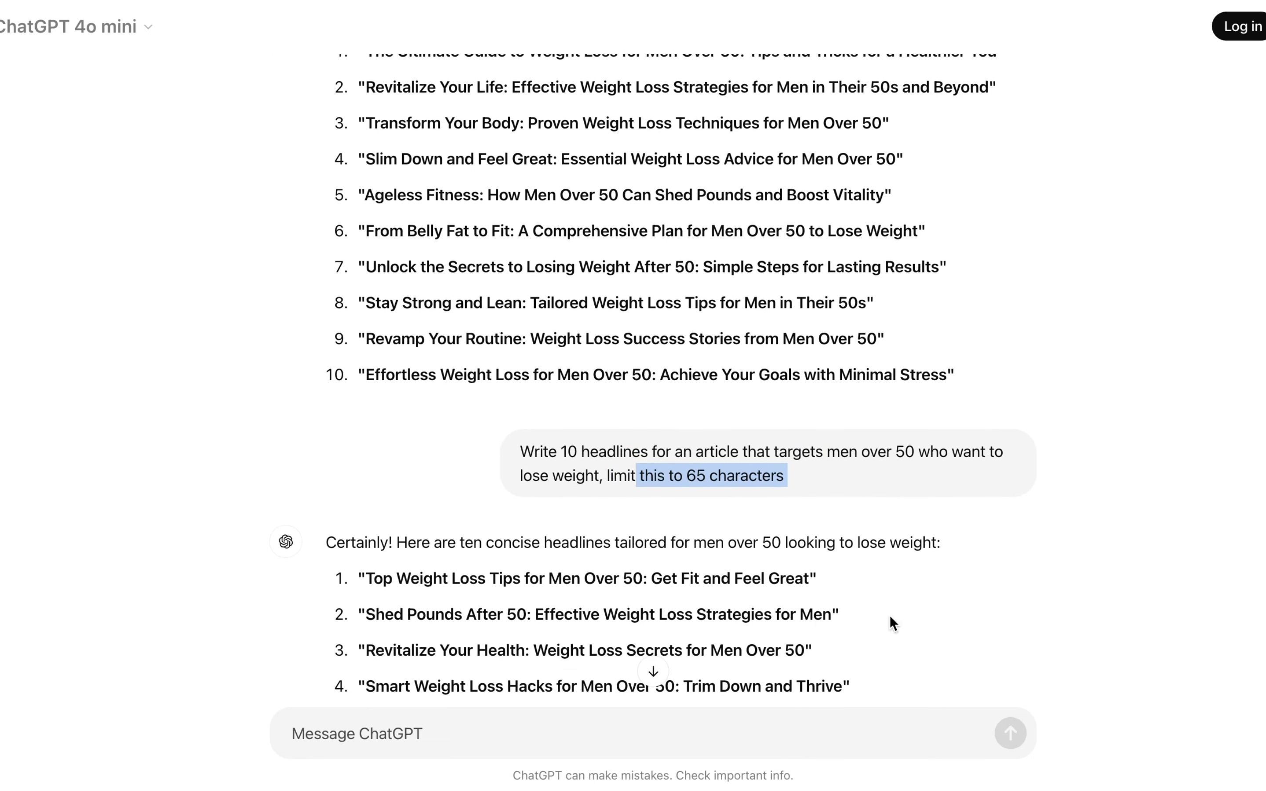
click(650, 597)
drag(660, 595, 817, 581)
click(652, 586)
scroll(741, 519, down, 3)
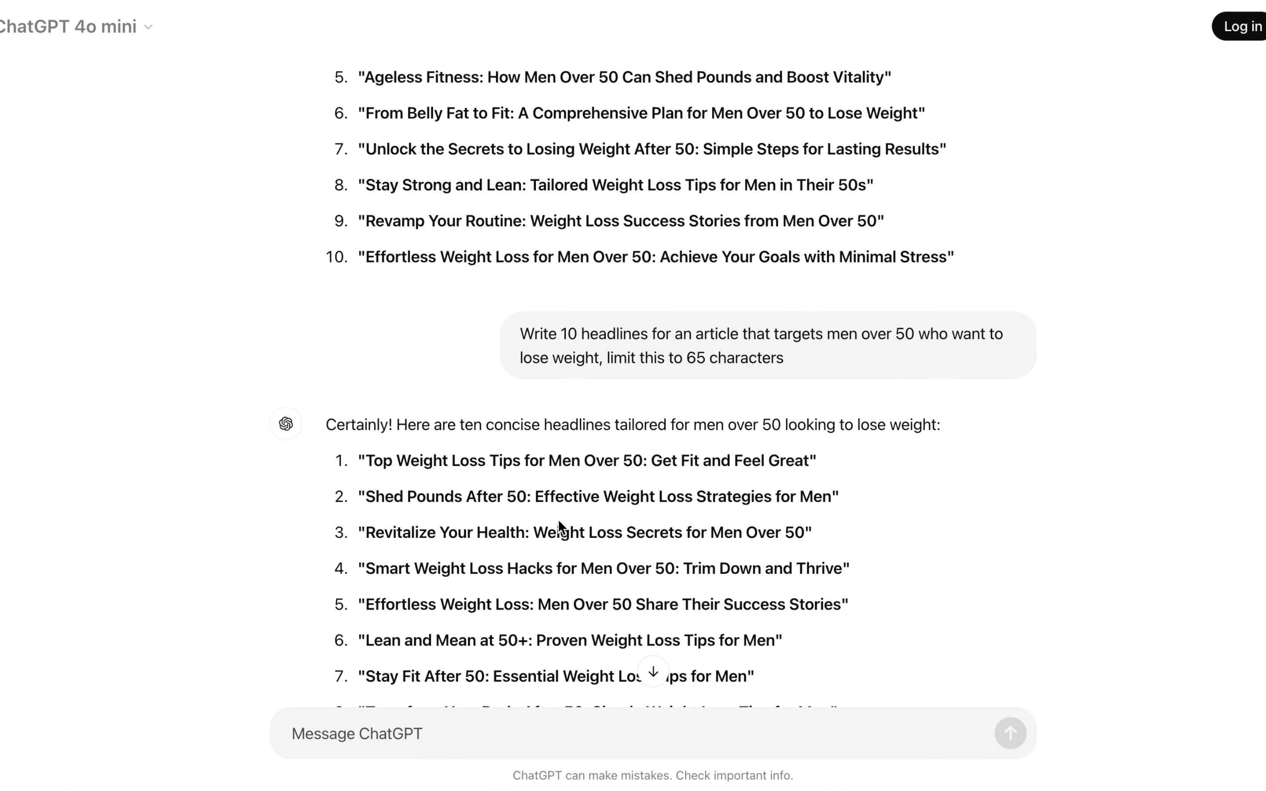
drag(369, 496, 526, 496)
click(525, 496)
scroll(662, 551, down, 1)
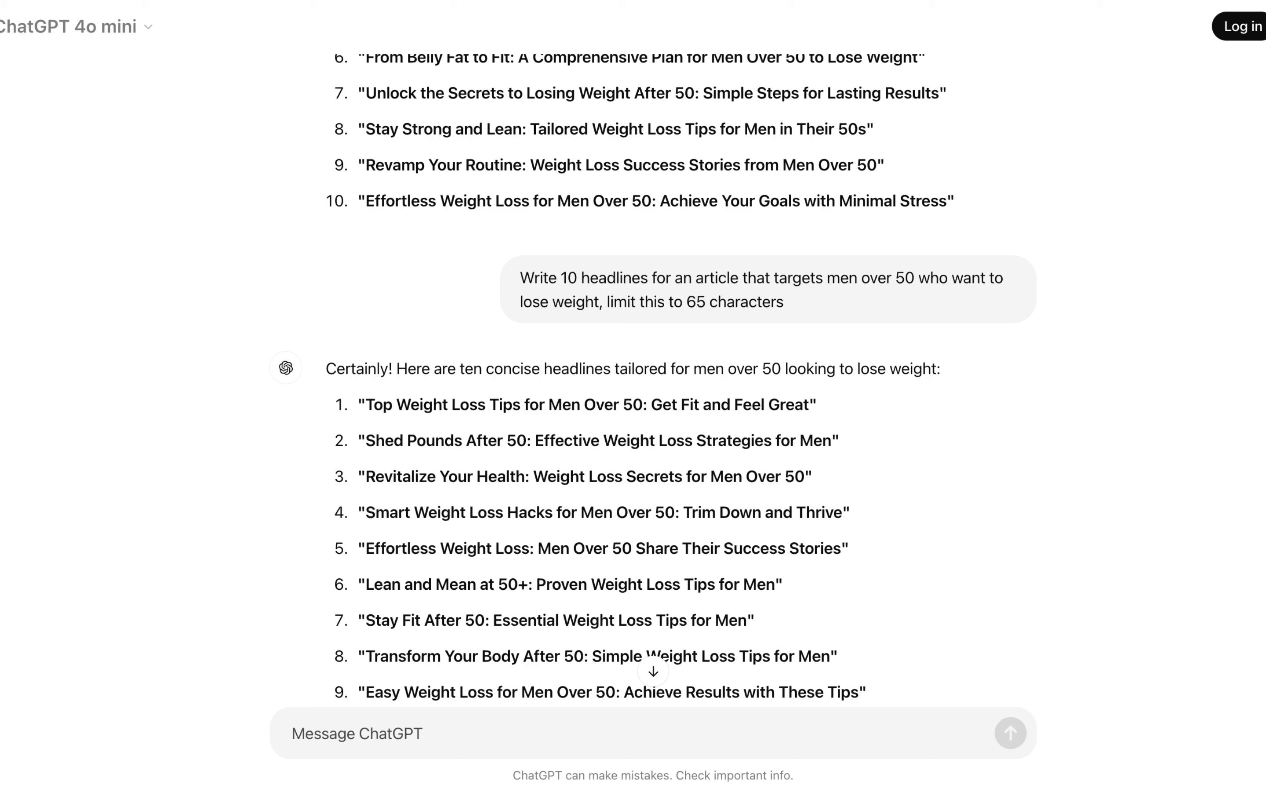
Compare the 65-character prompt with its ten headlines, highlighting "limit this to 65 characters" and "who want to lose weight"
drag(784, 293, 603, 300)
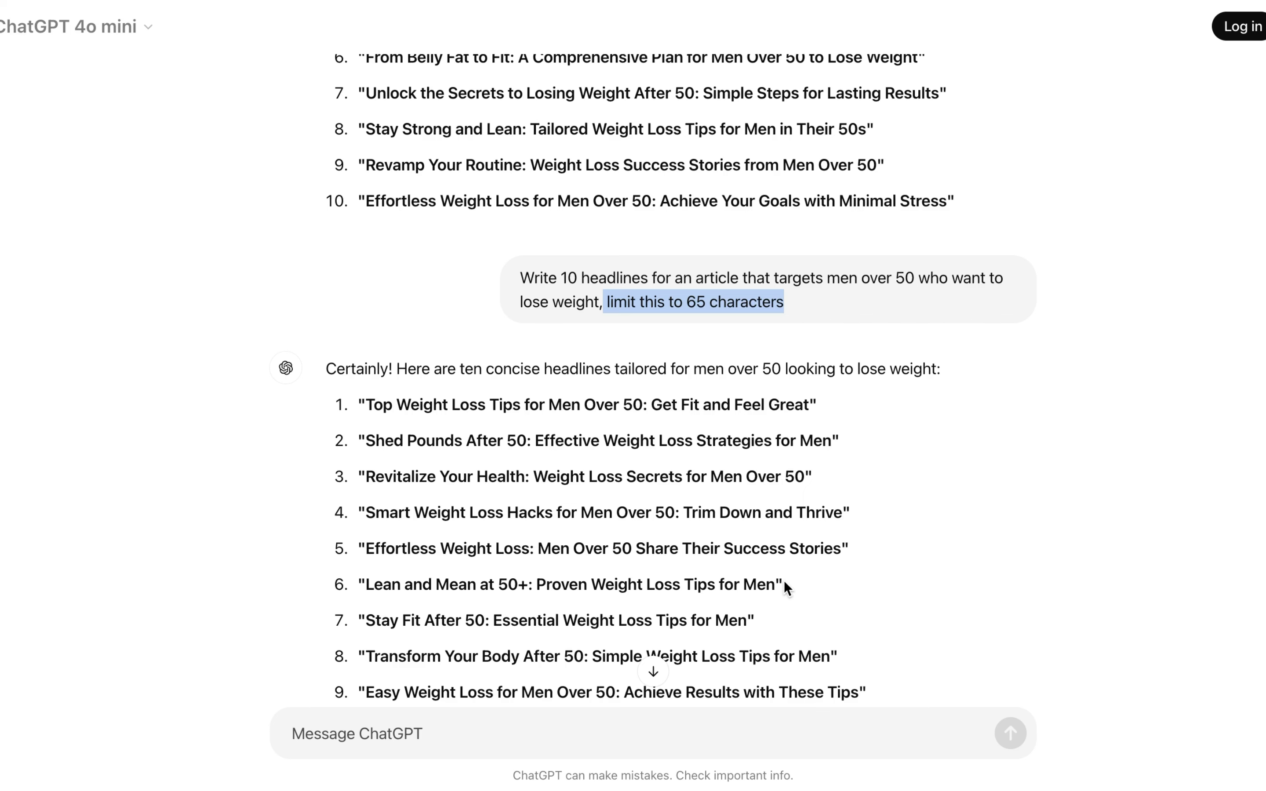
scroll(783, 581, down, 5)
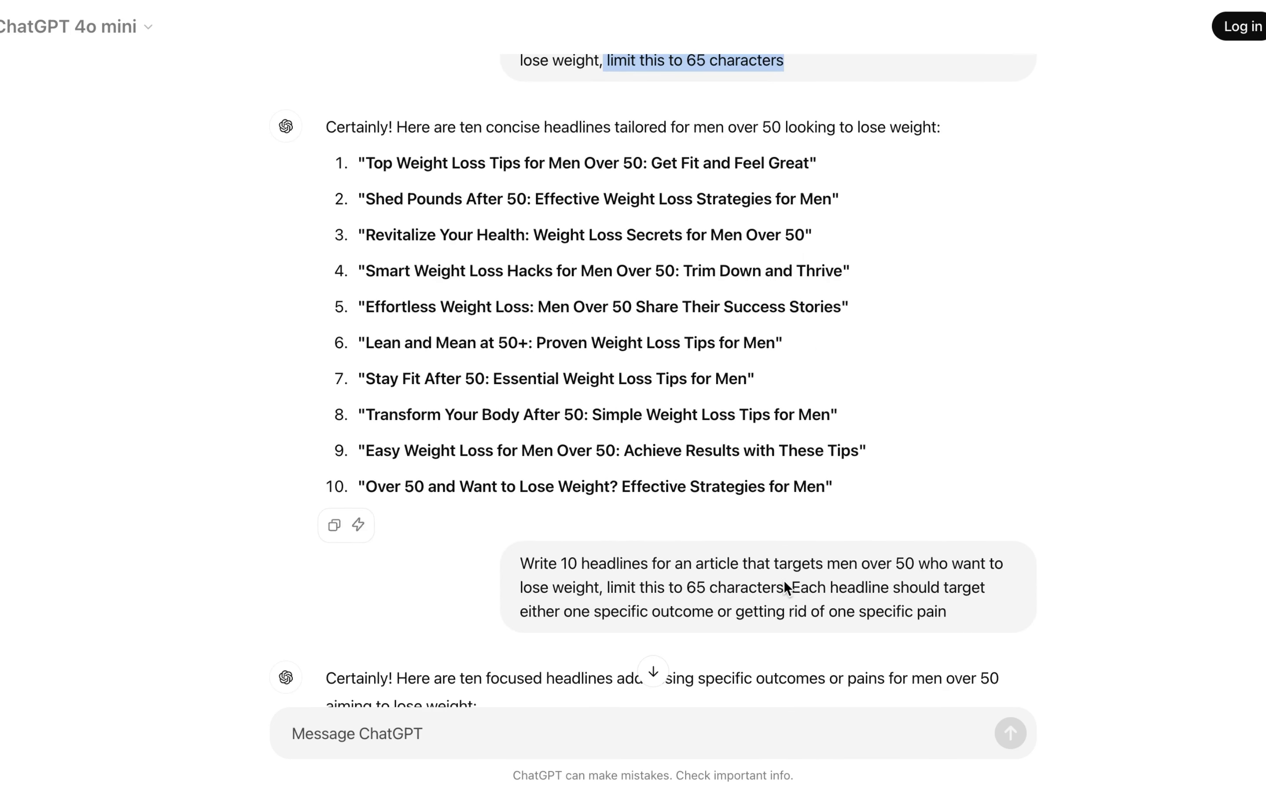
scroll(708, 460, up, 3)
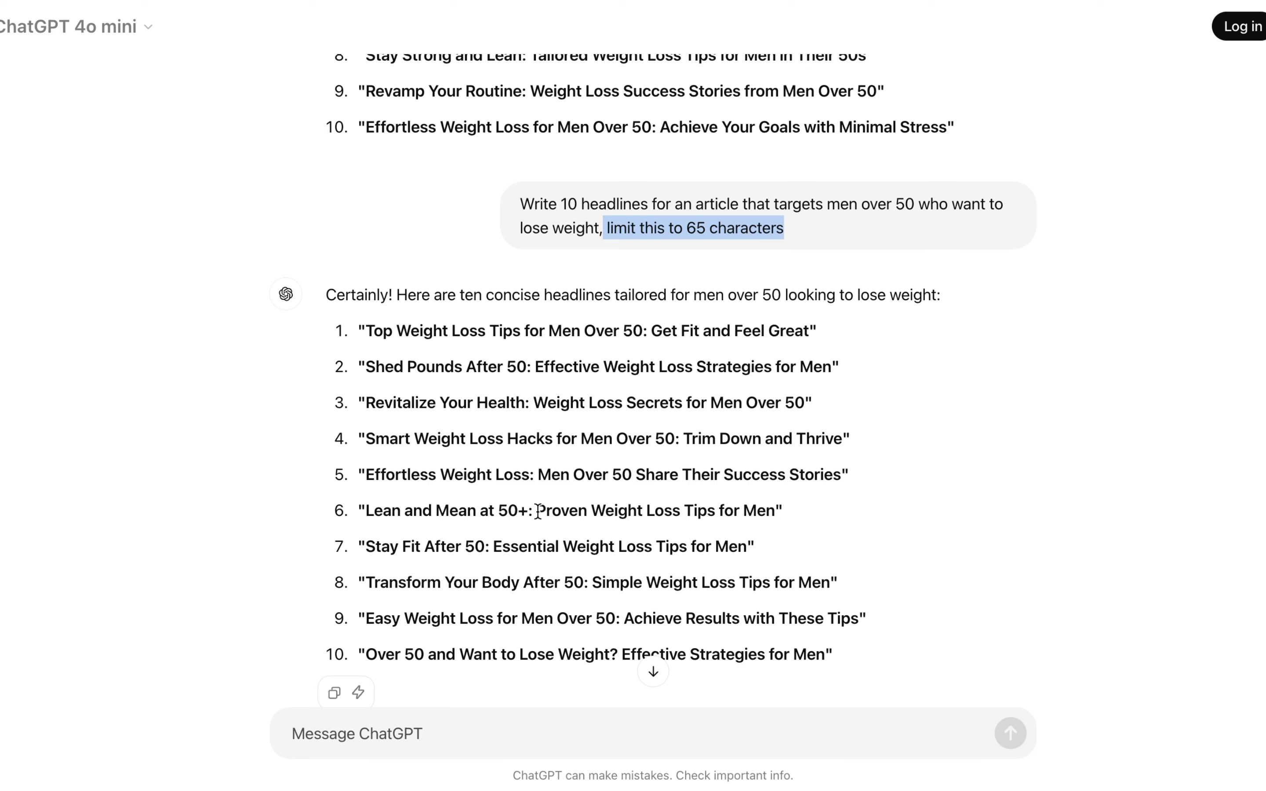
click(680, 516)
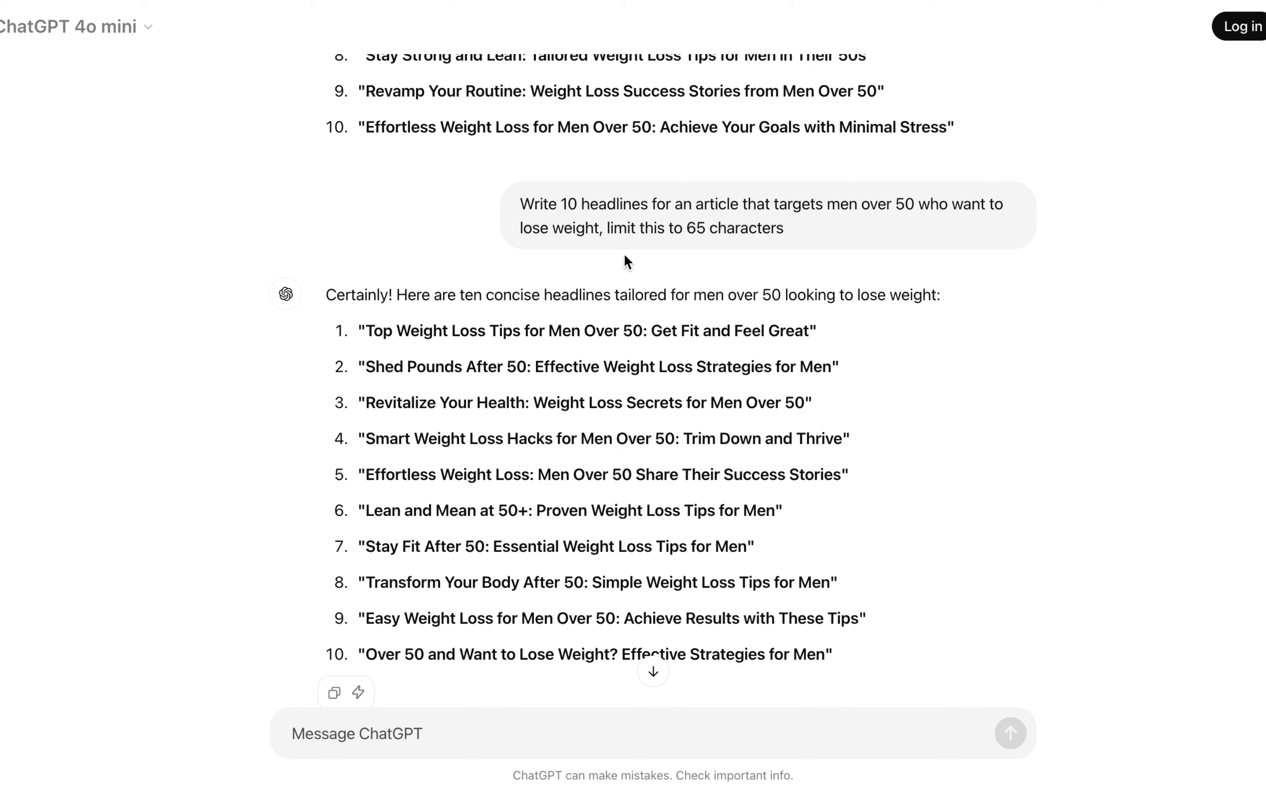
click(598, 229)
drag(598, 229, 924, 205)
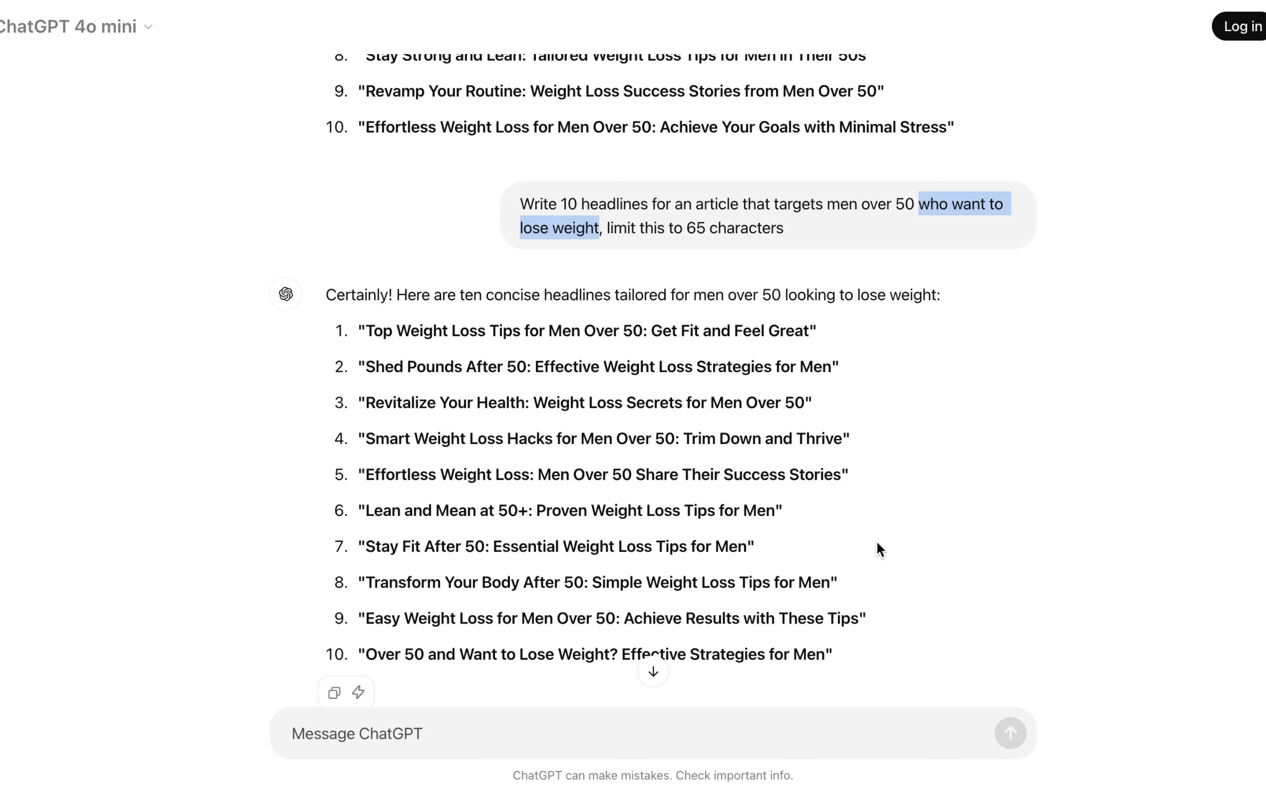
Highlight the added instruction that each headline should target one specific outcome or getting rid of one specific pain
scroll(877, 542, down, 1)
scroll(878, 543, down, 1)
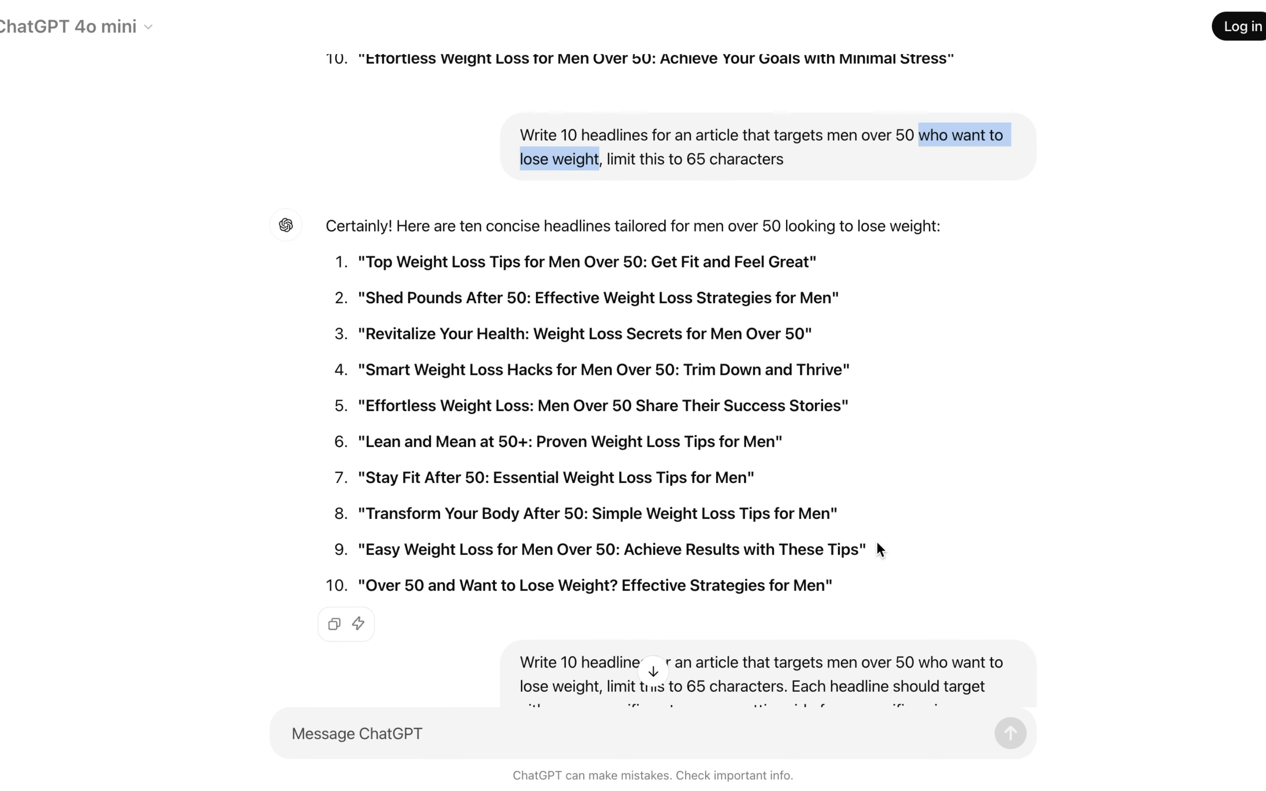
scroll(876, 541, down, 2)
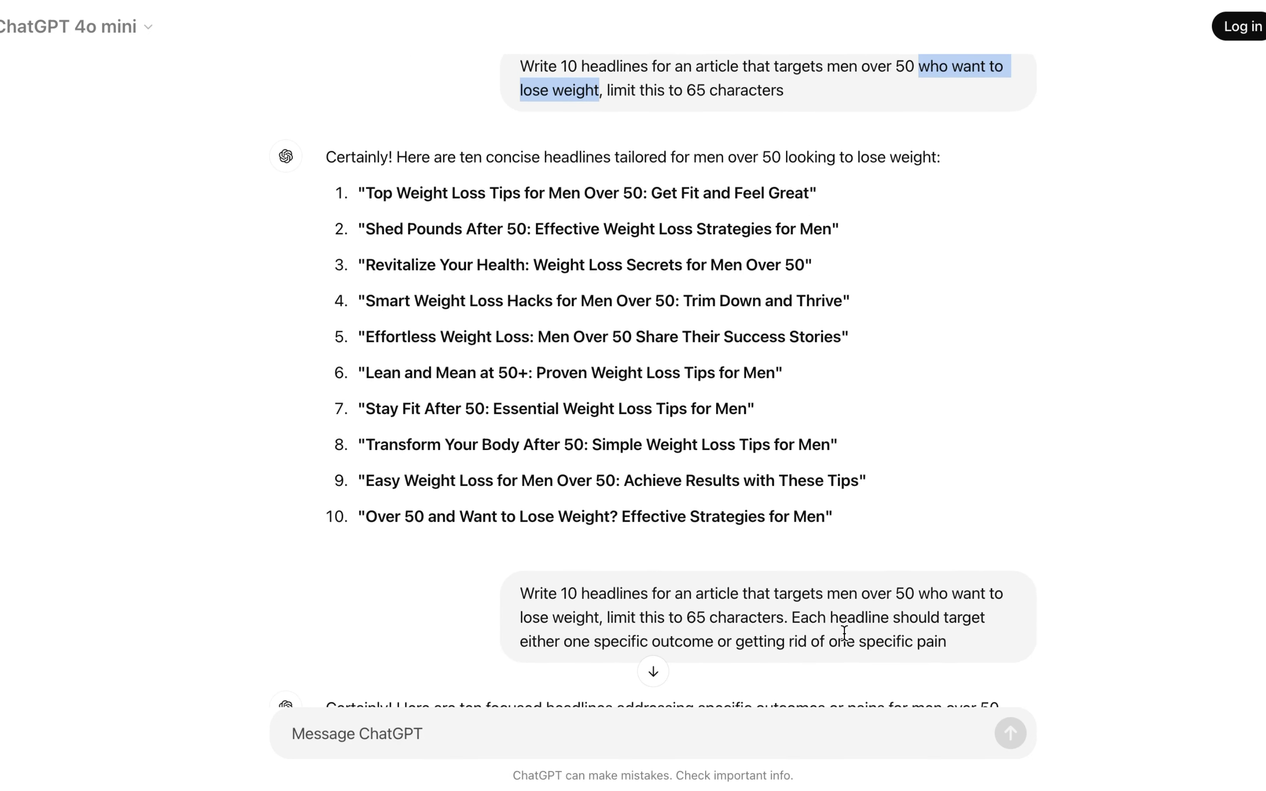
drag(792, 617, 1034, 629)
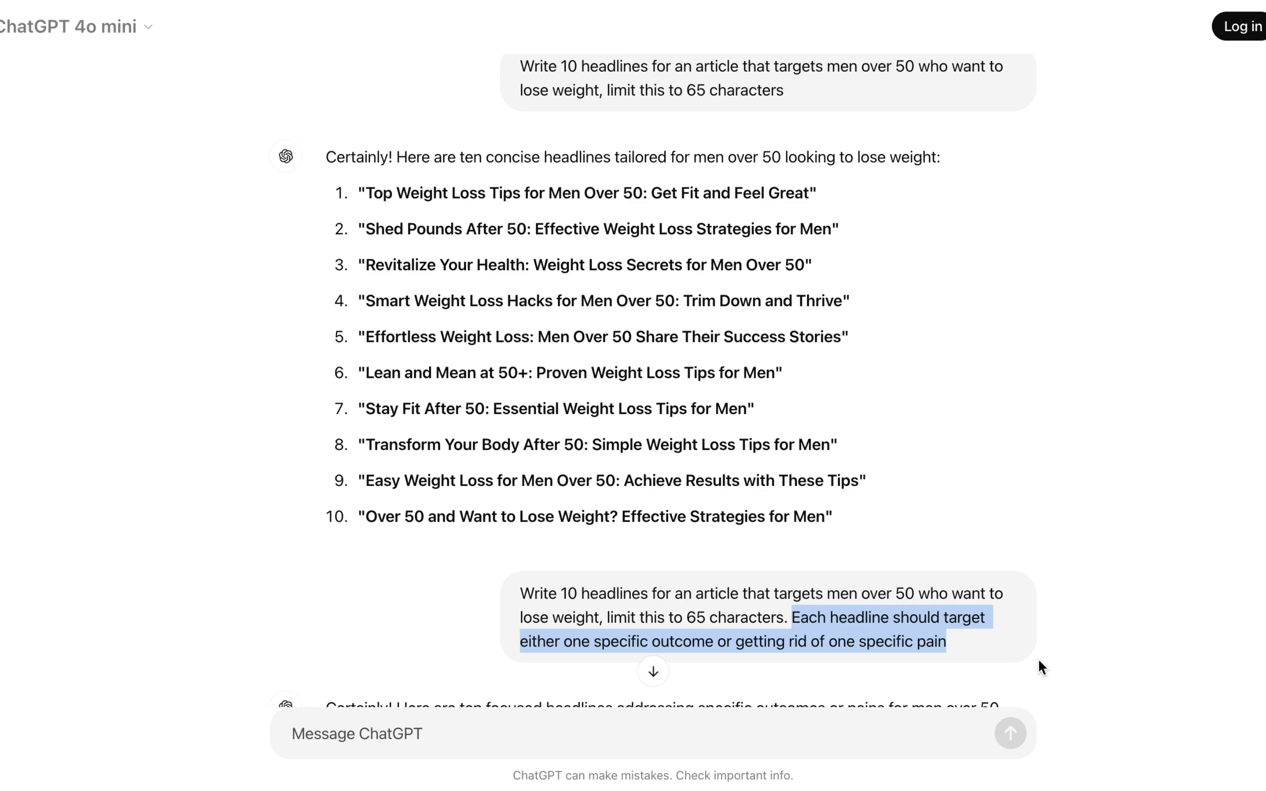
scroll(1038, 659, down, 3)
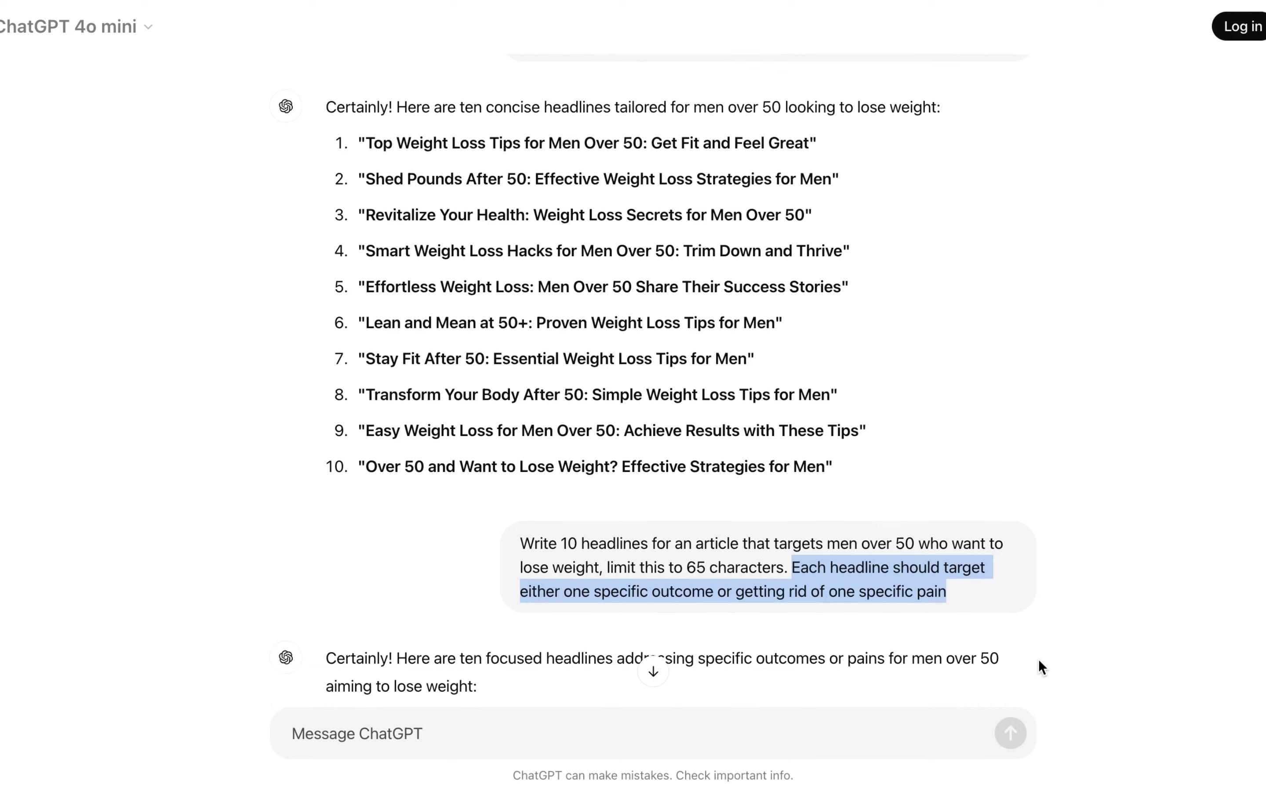
scroll(1038, 658, down, 1)
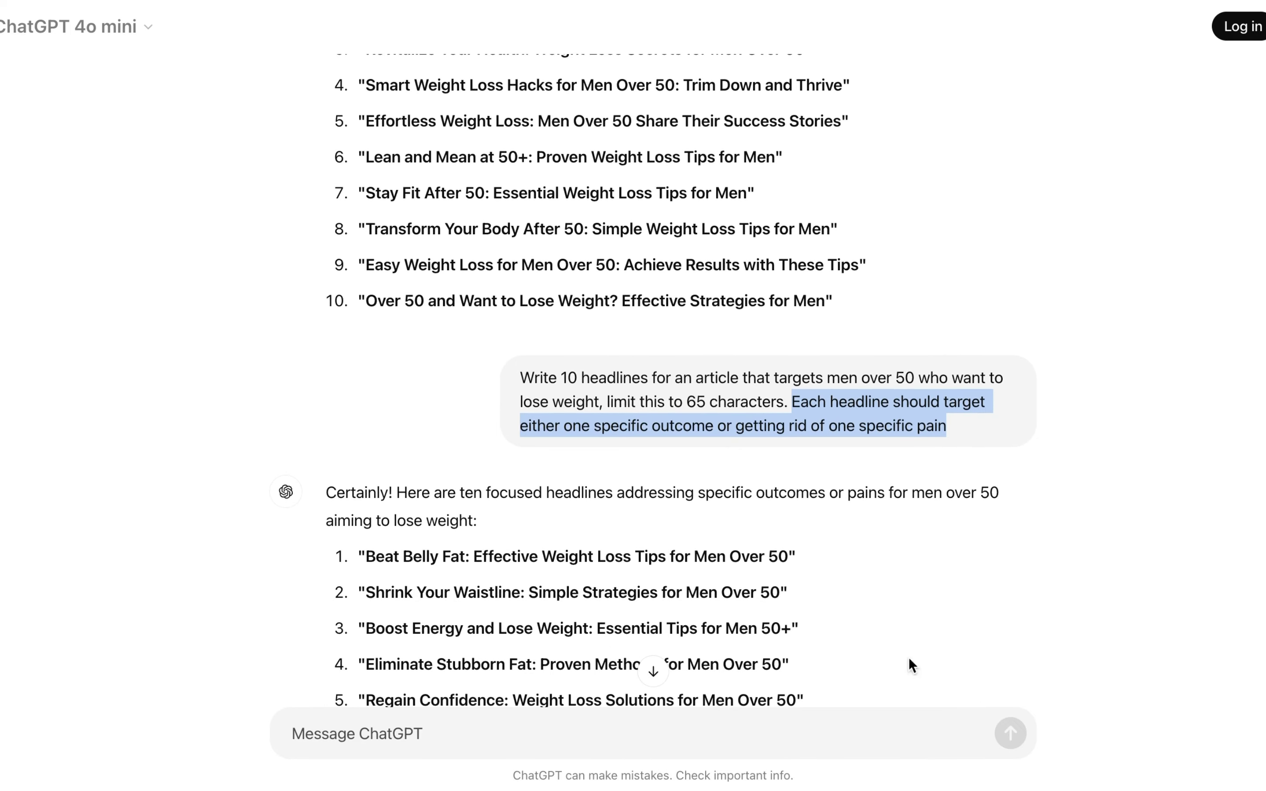
Examine the first four outcome- or pain-focused headlines, highlighting phrases such as "Simple Strategies for Men Over 50", "Boost Energy" and "Eliminate Stubborn Fat"
drag(473, 556, 789, 565)
scroll(791, 574, down, 1)
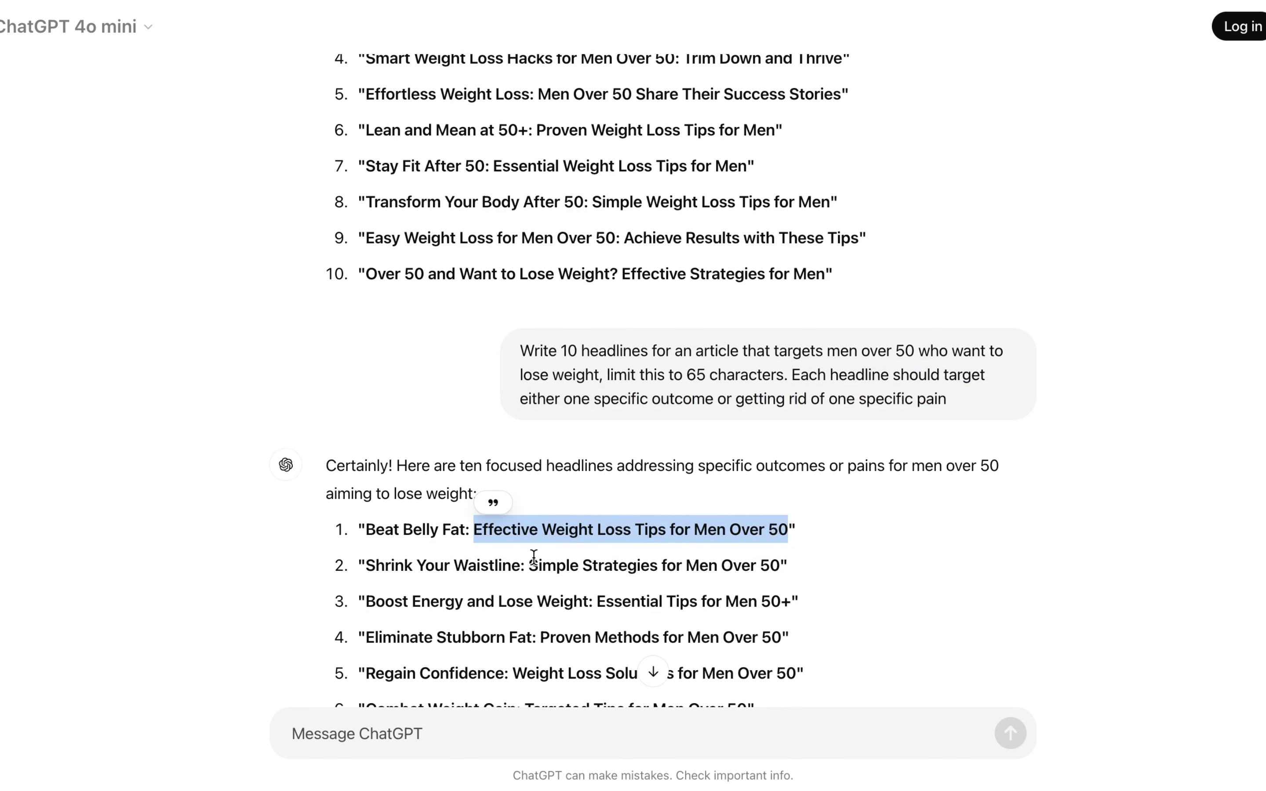
drag(526, 566, 781, 566)
click(780, 566)
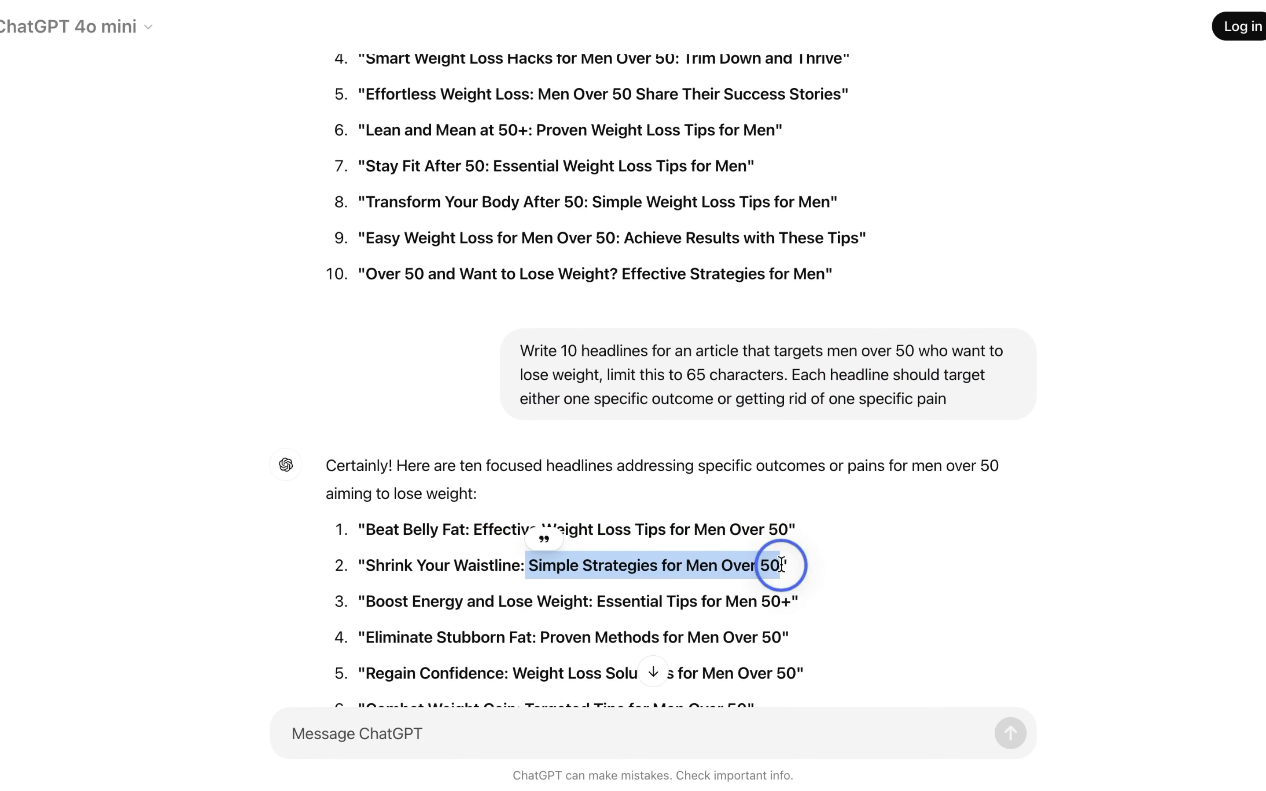
scroll(781, 565, down, 2)
drag(353, 515, 456, 518)
click(593, 516)
scroll(457, 518, down, 1)
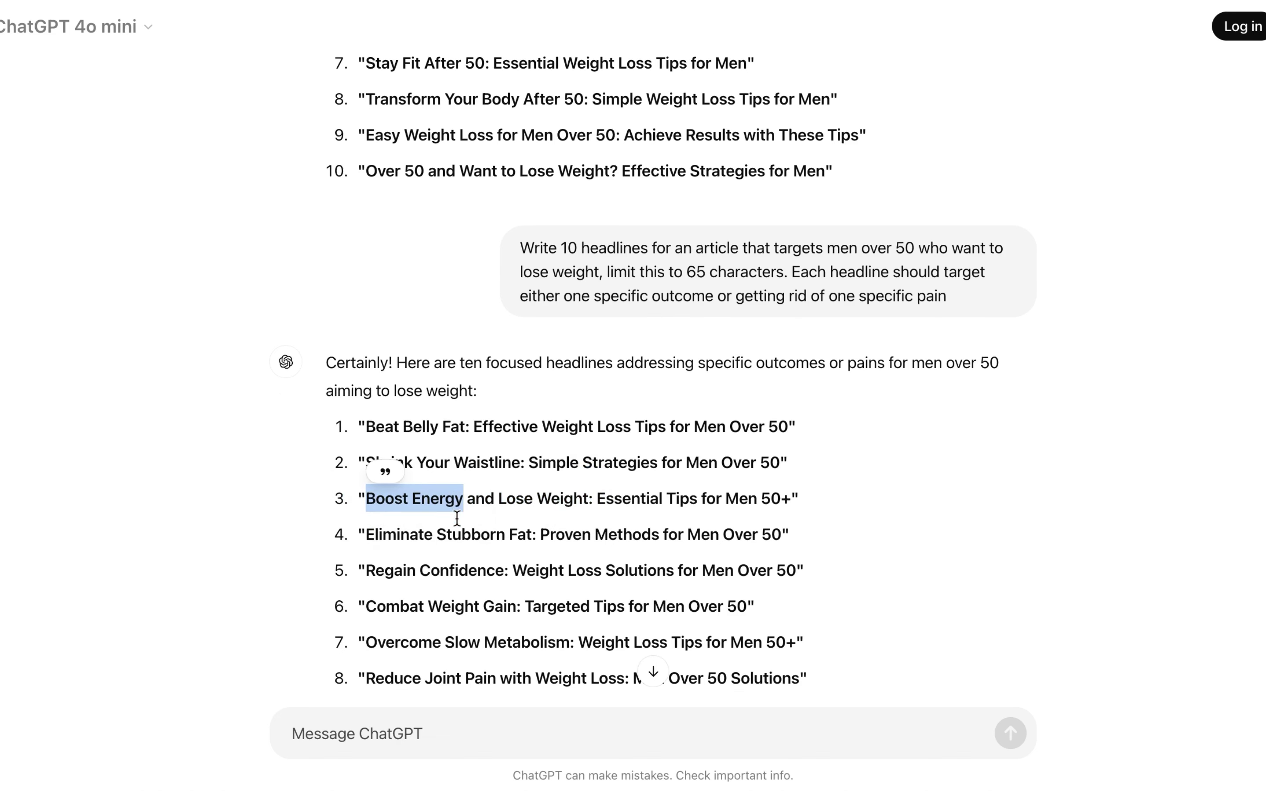
scroll(456, 517, down, 1)
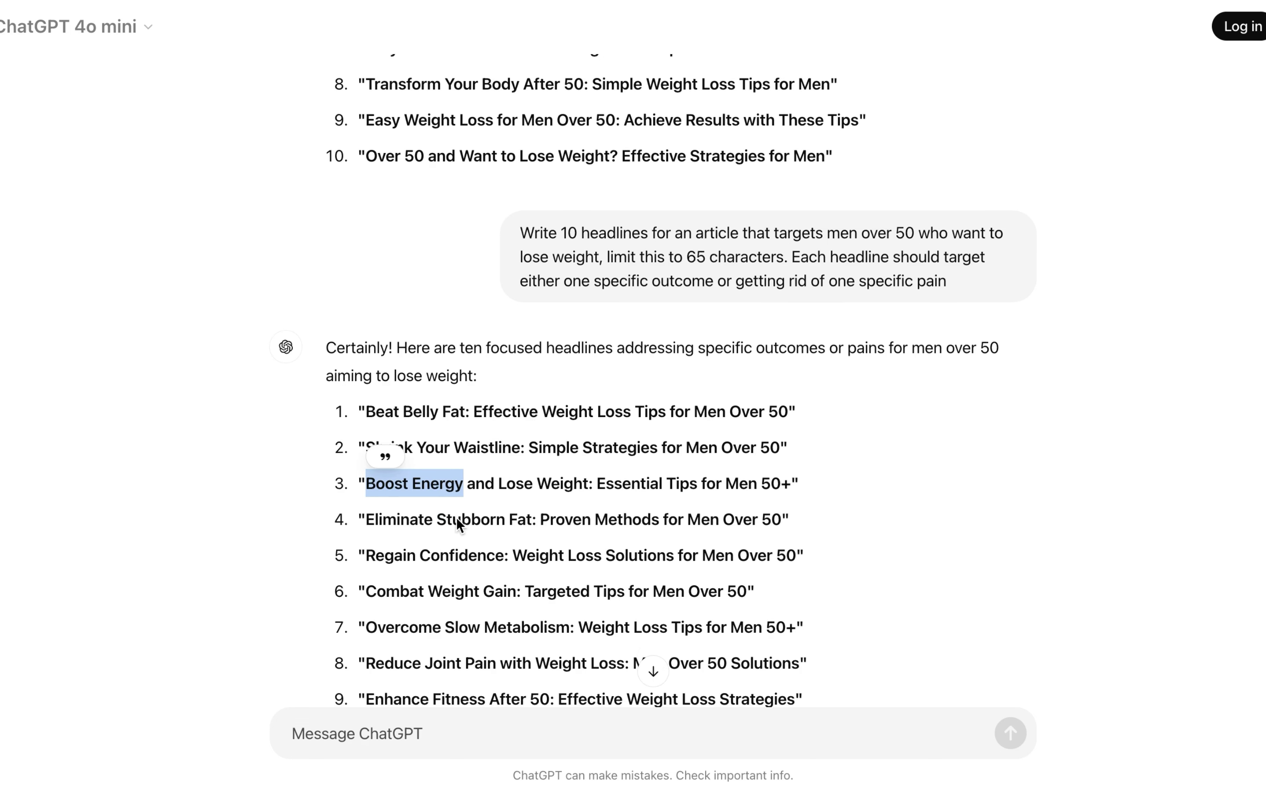
drag(366, 523, 532, 519)
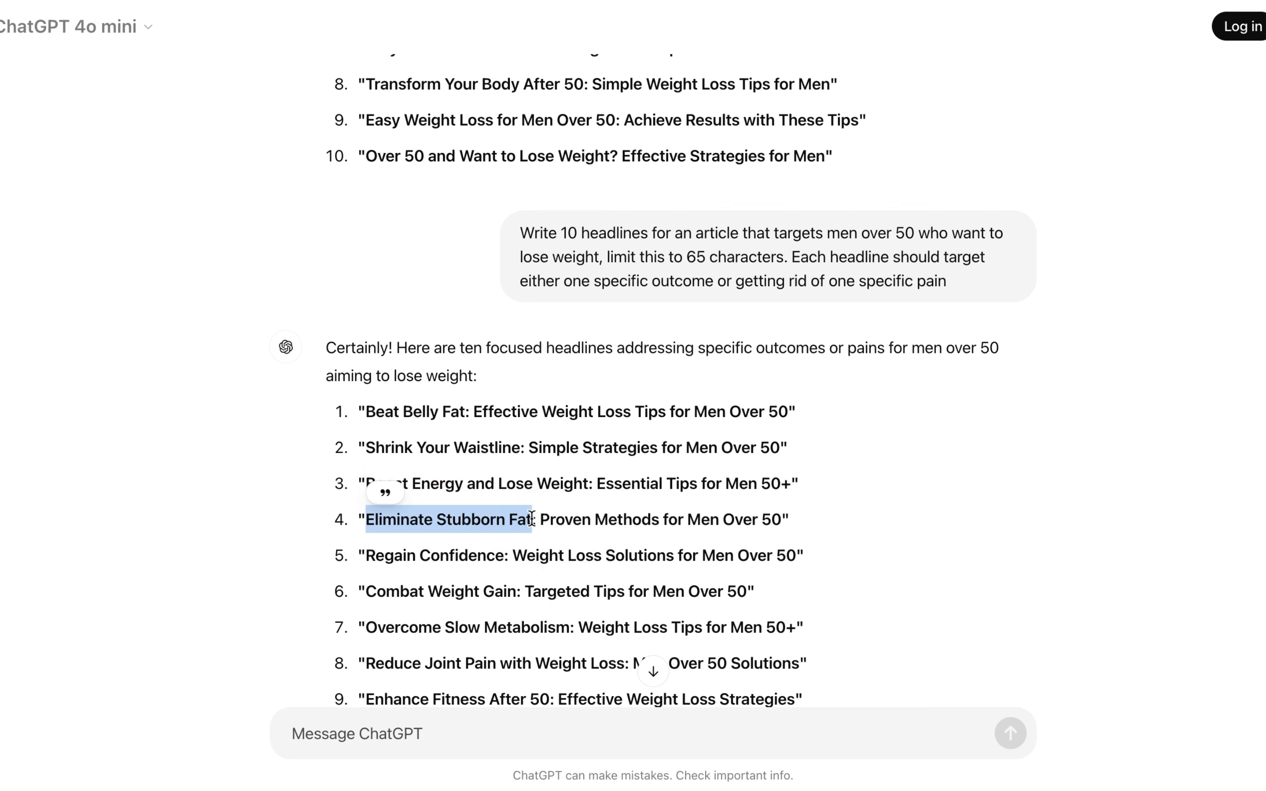
Examine headlines seven and eight, highlighting "Reduce Joint Pain" and "Overcome Slow Metabolism", and compare them with the prompt's outcome-or-pain instruction
scroll(531, 518, down, 1)
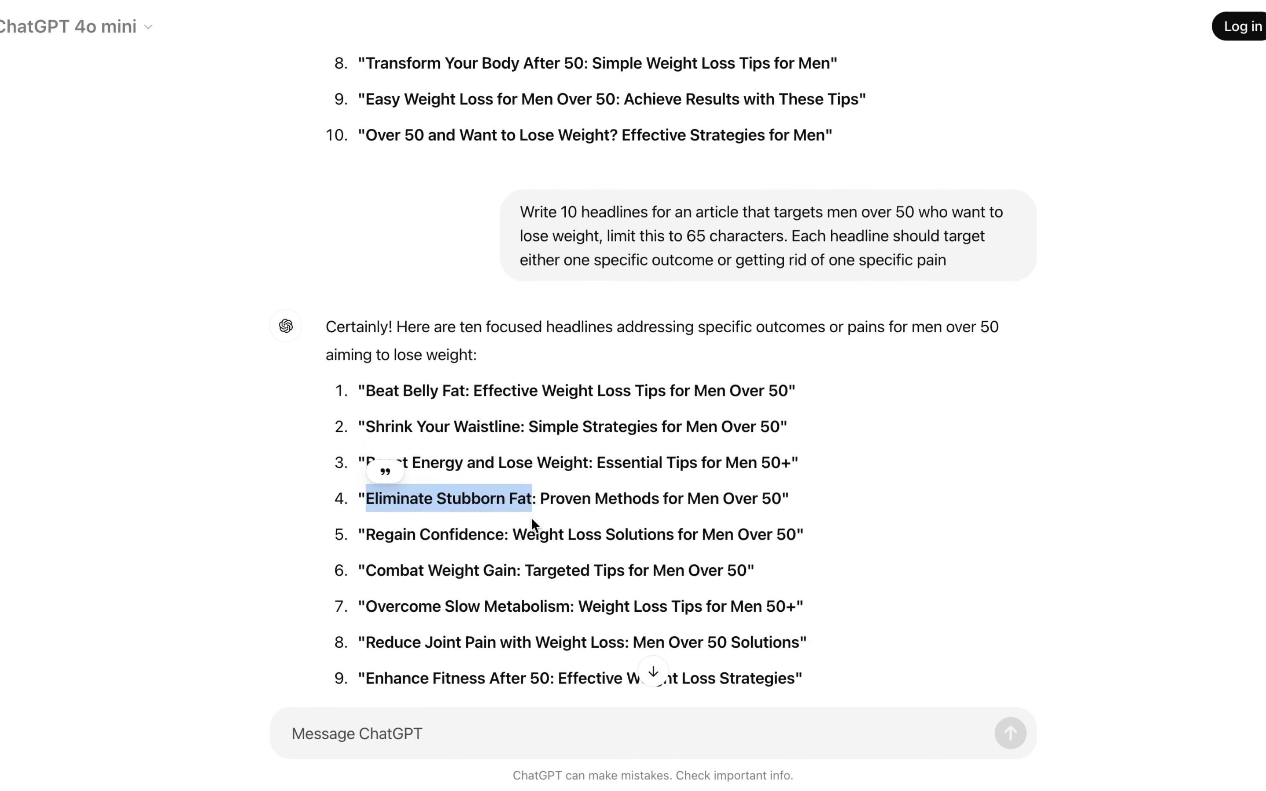
scroll(530, 517, down, 2)
drag(365, 610, 493, 610)
click(493, 611)
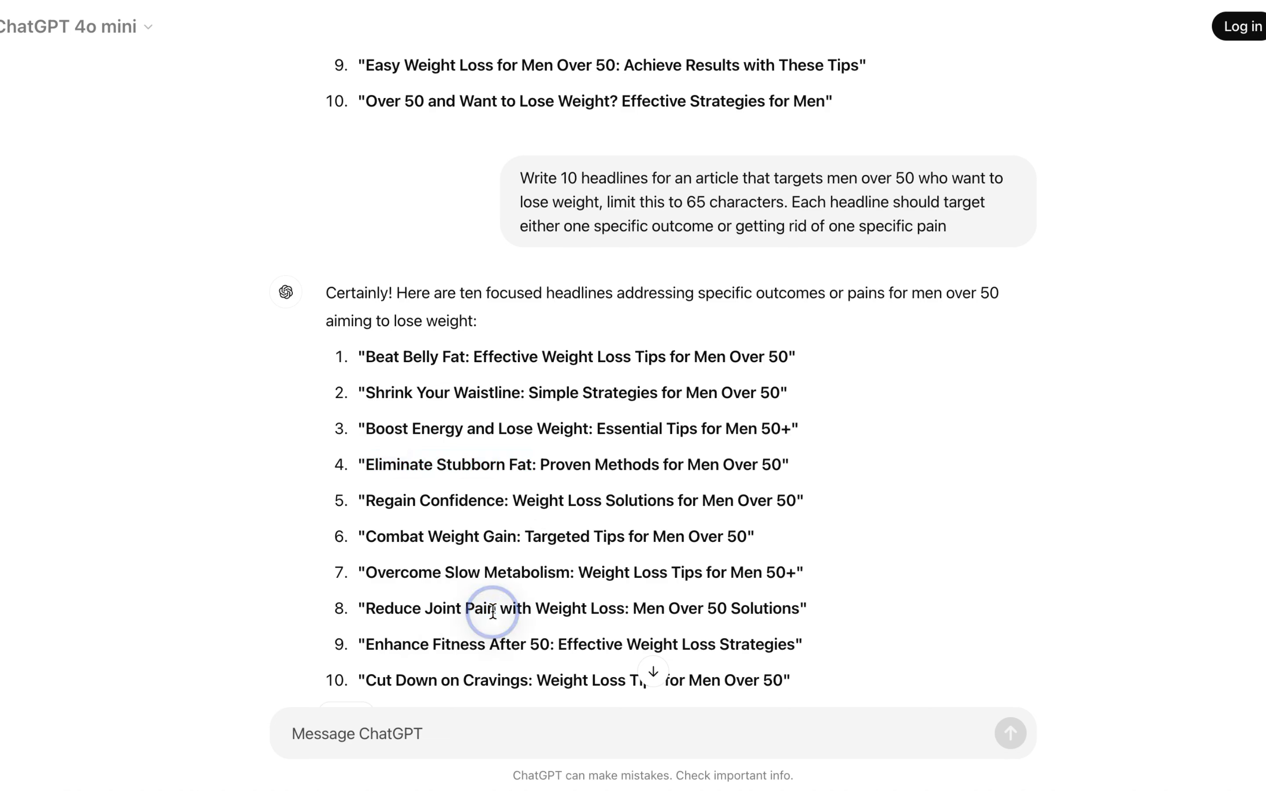
mouse_move(570, 573)
mouse_down()
mouse_move(339, 571)
mouse_move(567, 578)
mouse_up()
click(368, 571)
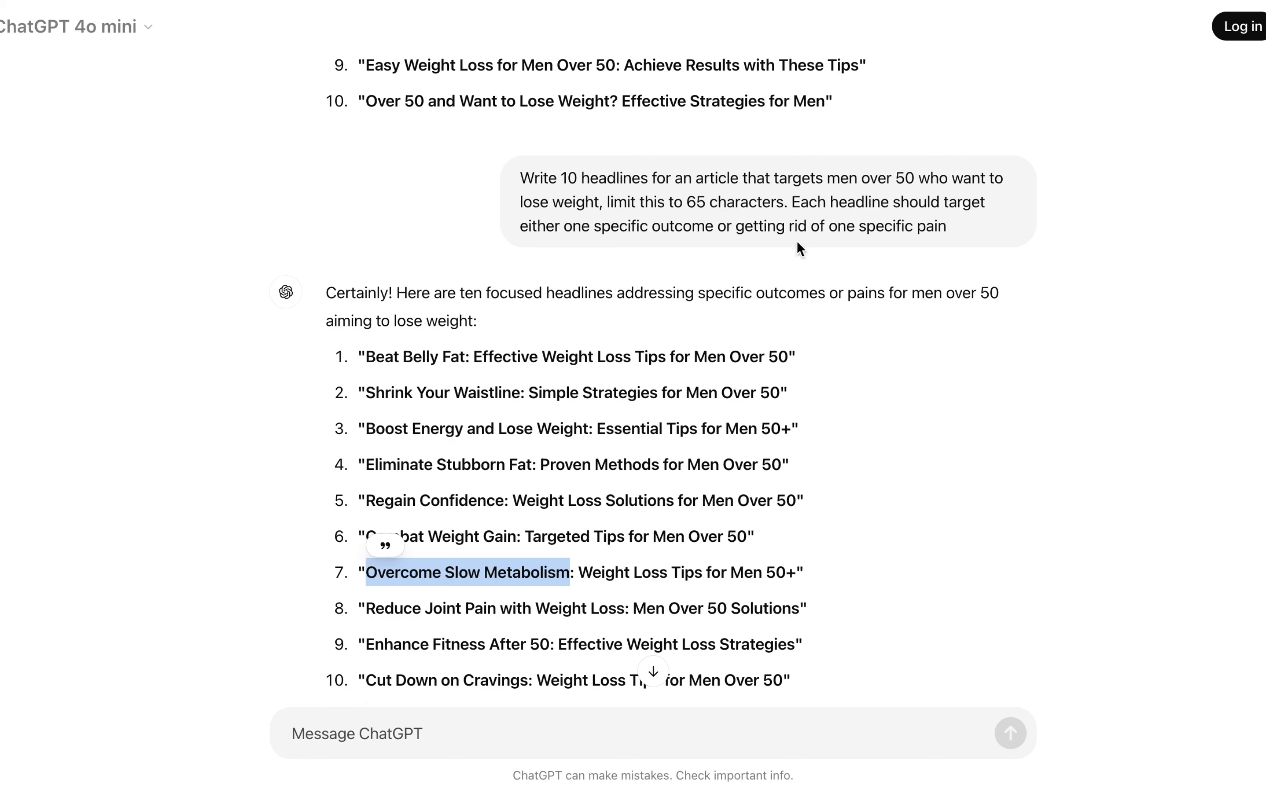
drag(795, 201, 986, 237)
click(759, 530)
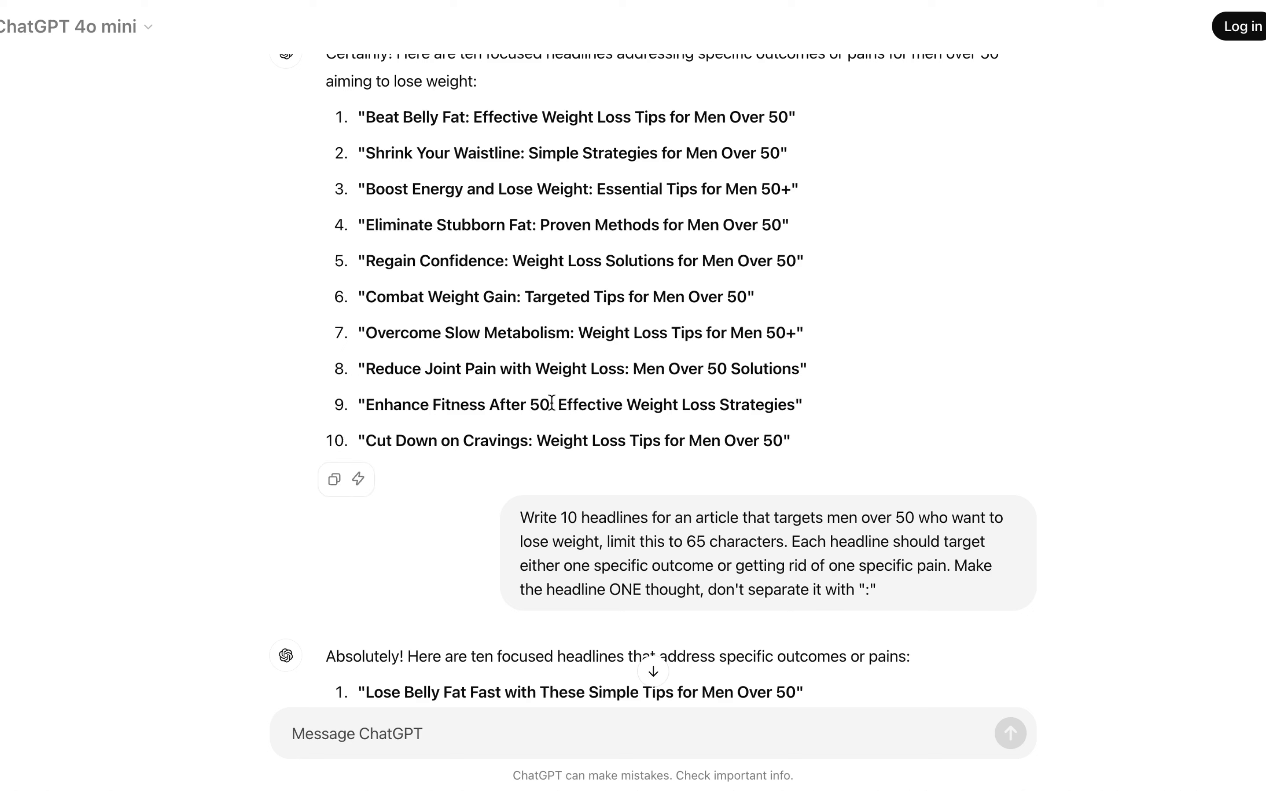
Compare the two halves of headlines nine and ten, highlighting "Enhance Fitness After 50:", "Effective Weight Loss Strategies" and "Cut Down on Cravings"
drag(552, 404, 365, 404)
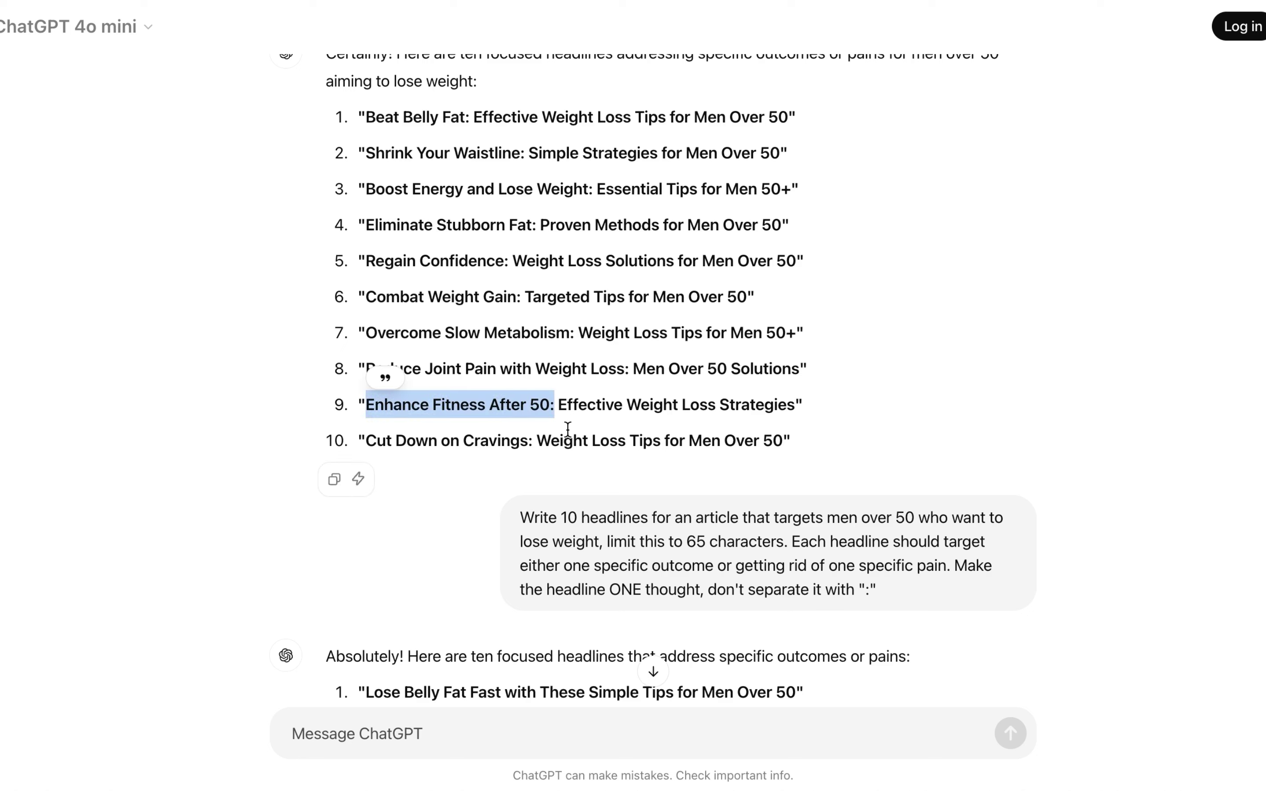
click(550, 408)
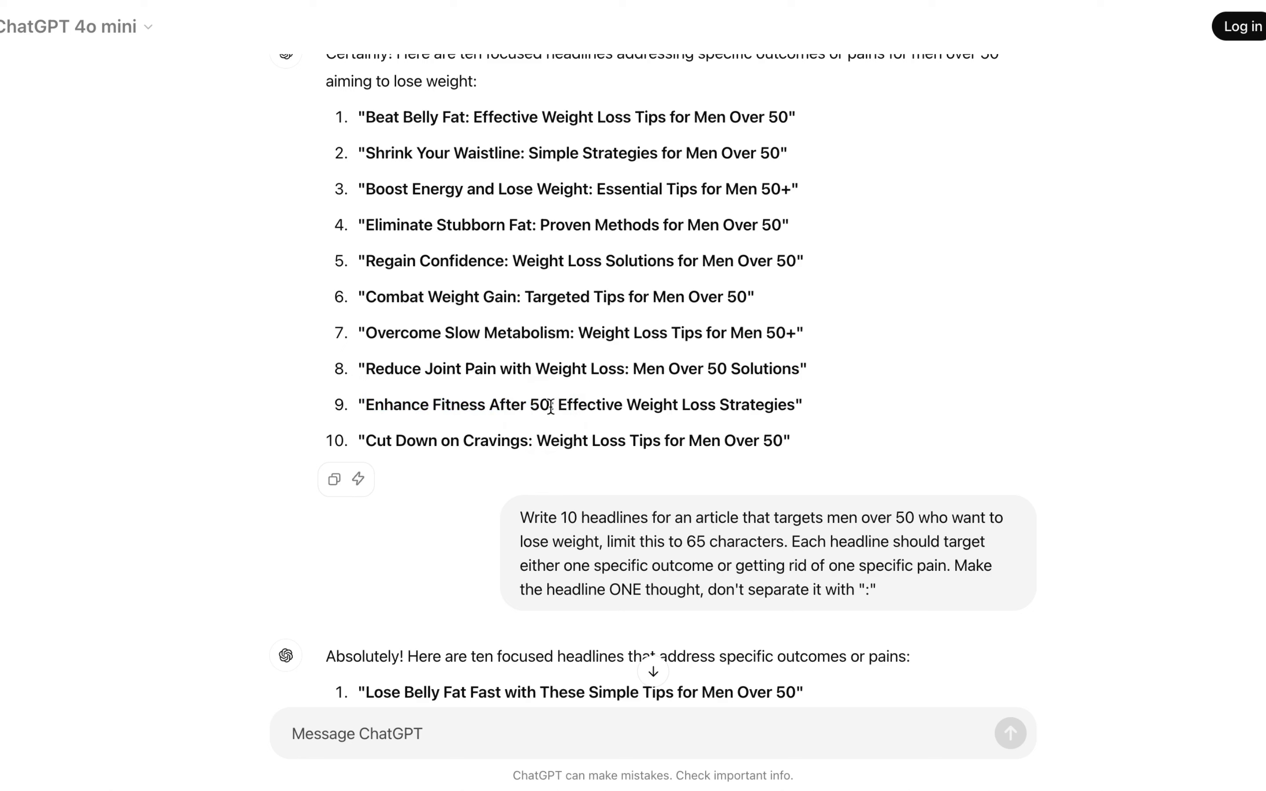
drag(553, 406, 353, 404)
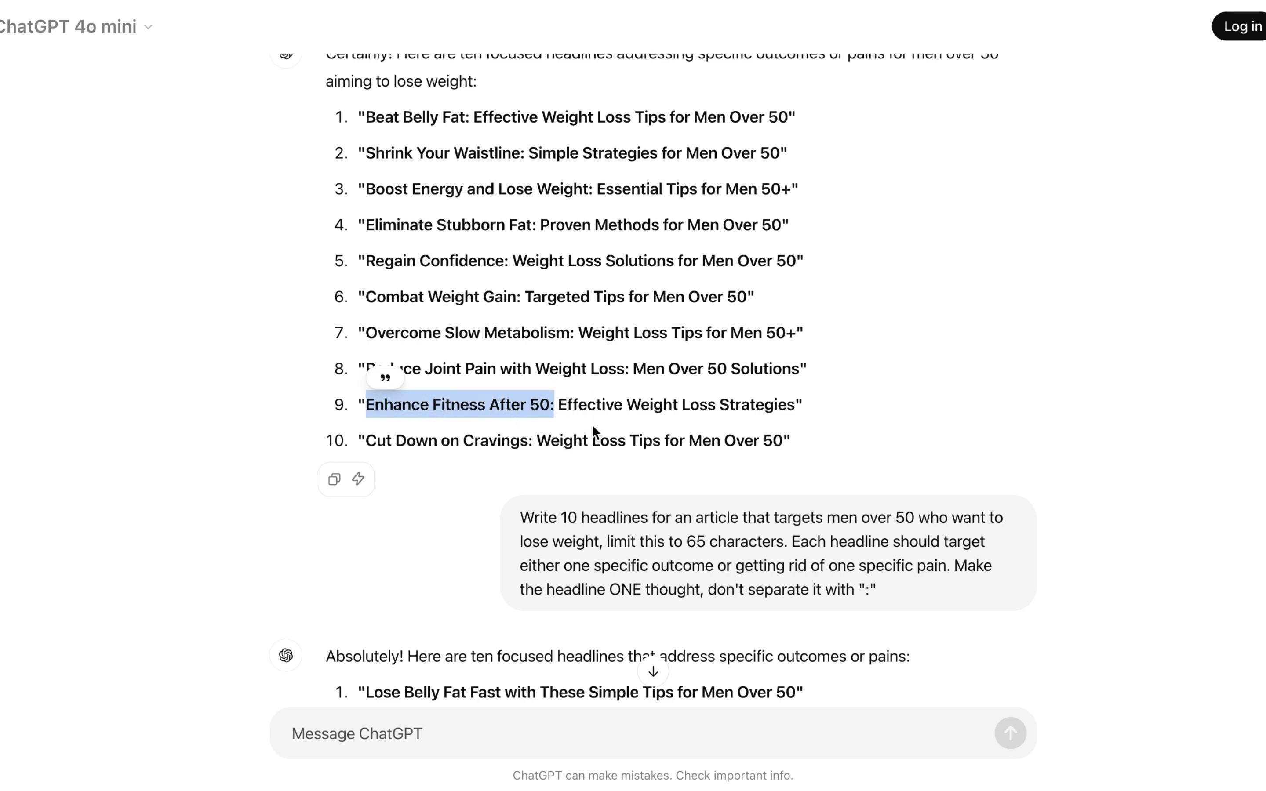
drag(558, 406, 787, 409)
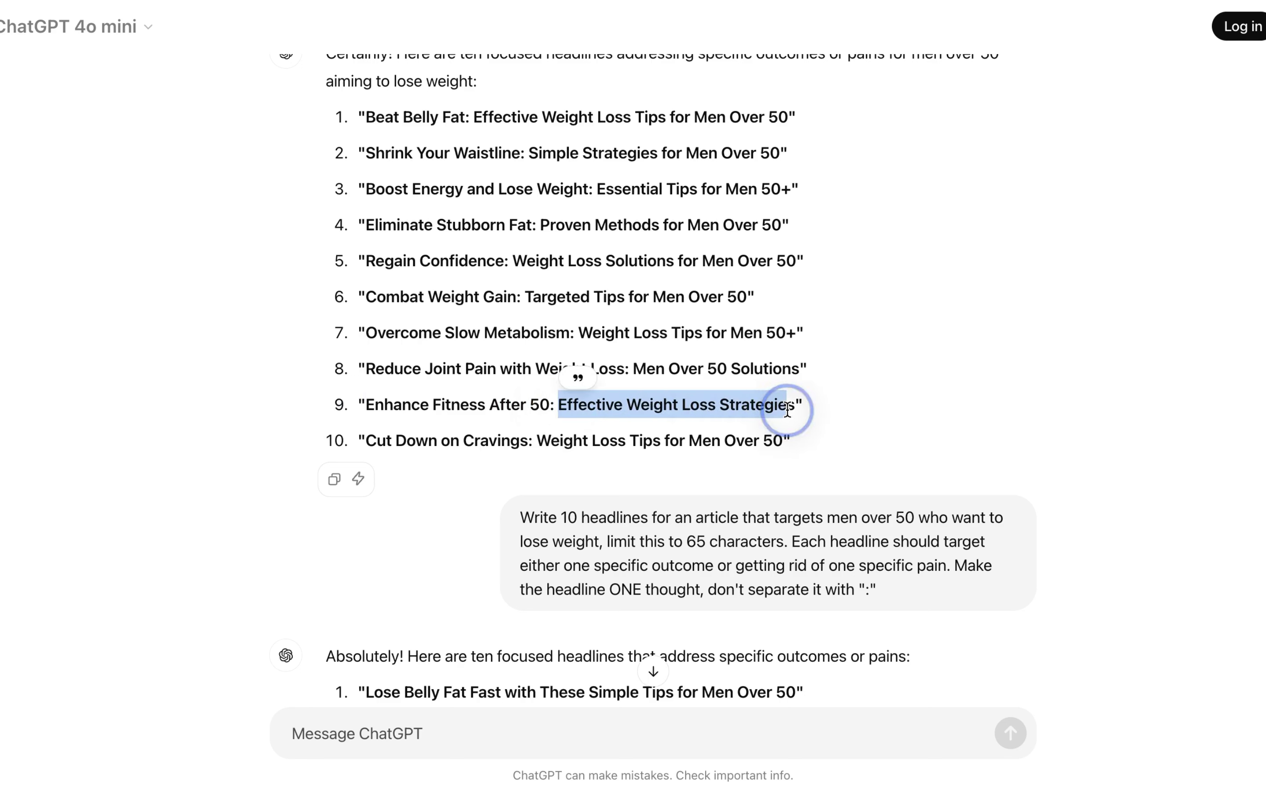
click(787, 409)
drag(509, 444, 292, 442)
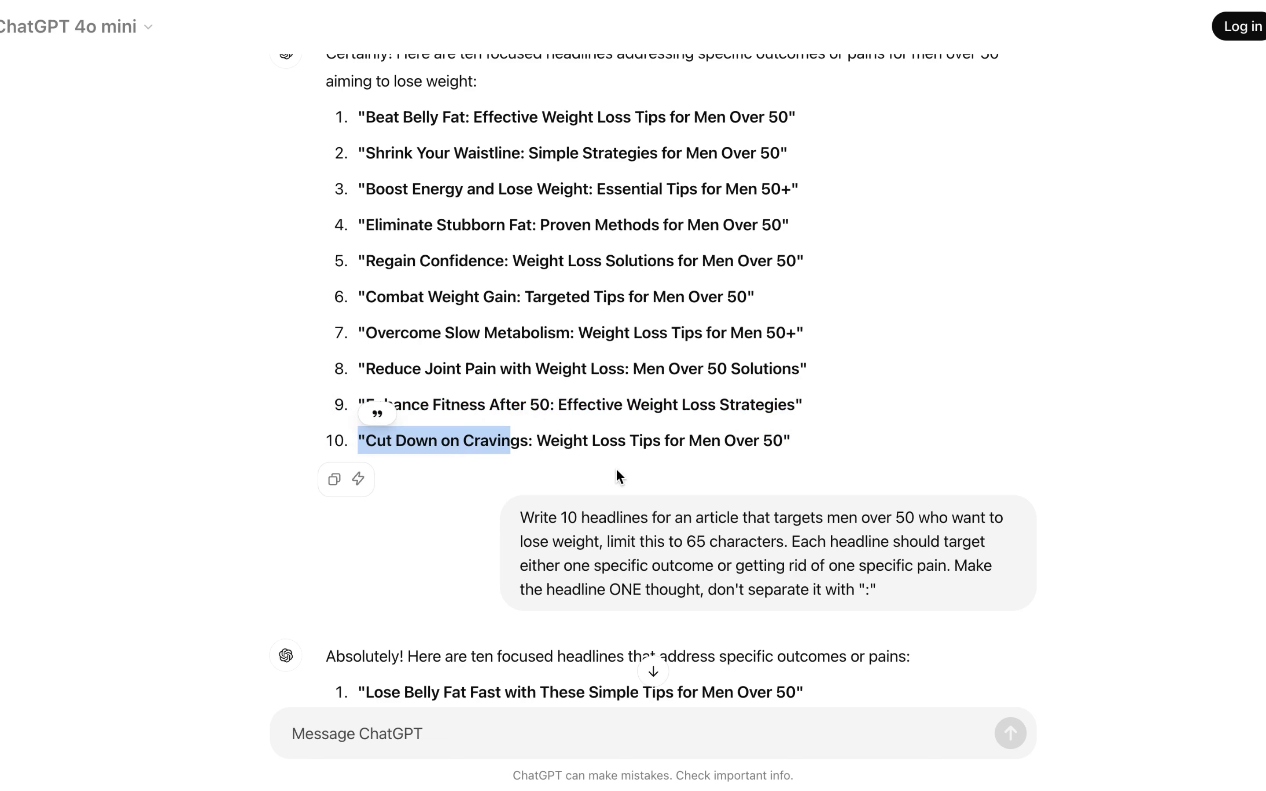
drag(536, 441, 773, 445)
Highlight the instruction "Make the headline ONE thought, don't separate it with ":"" and the first resulting headline about losing belly fat
scroll(773, 445, down, 1)
drag(932, 562, 954, 555)
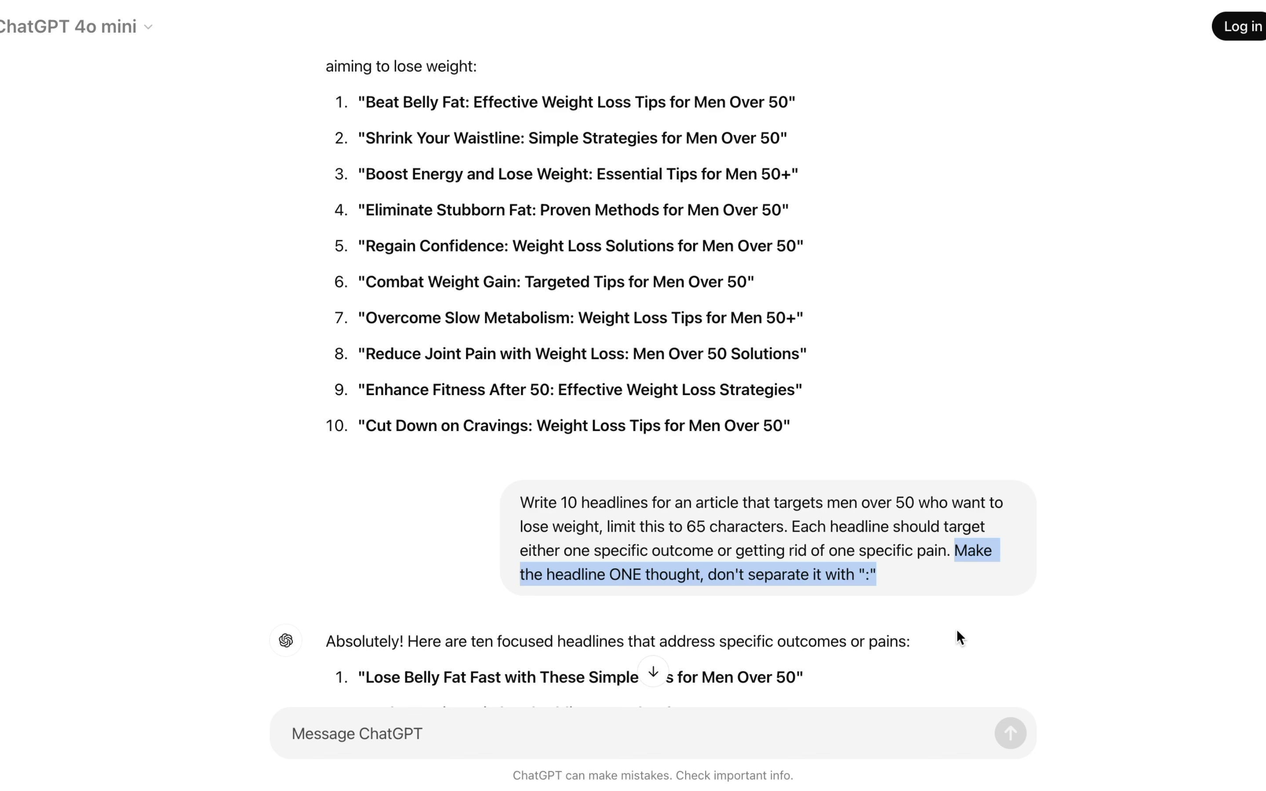
scroll(956, 628, down, 3)
drag(393, 595, 651, 596)
scroll(649, 593, down, 1)
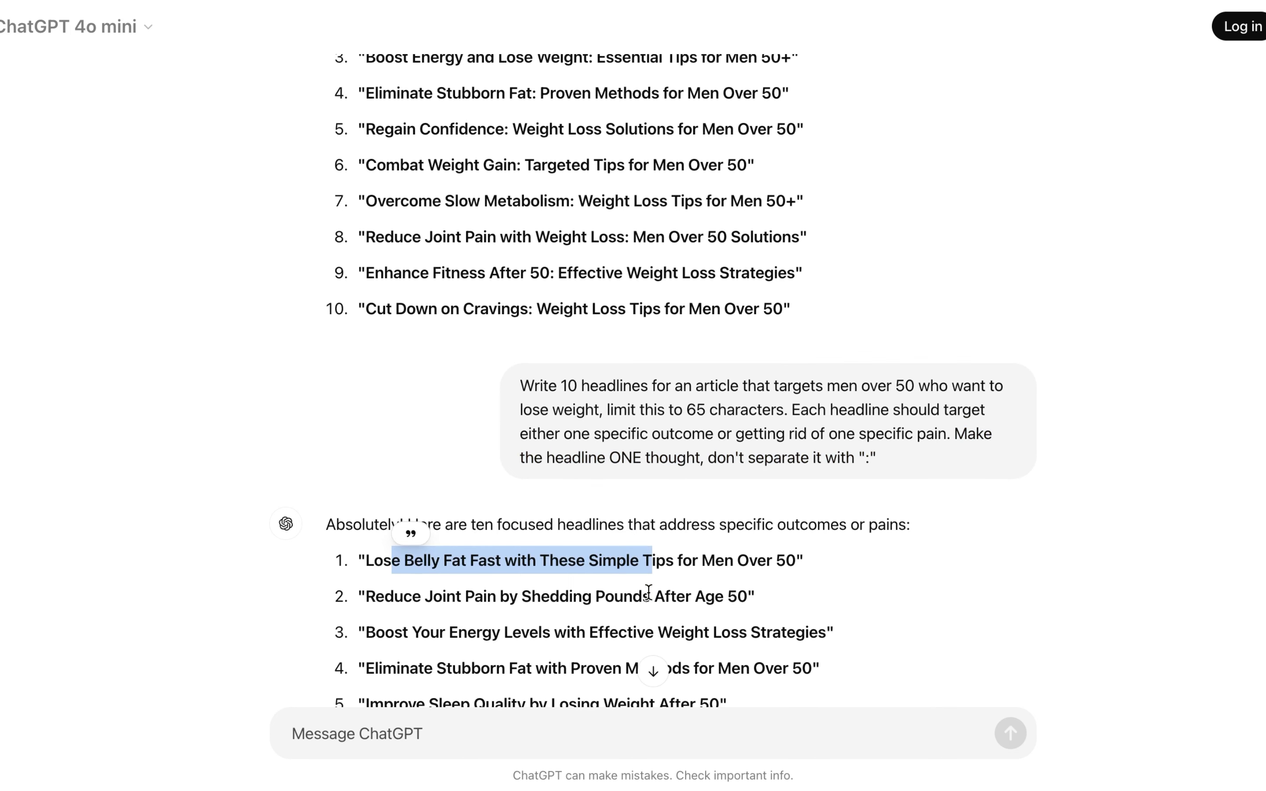
click(362, 558)
drag(360, 558, 739, 566)
Examine the single-thought headlines, highlighting the ones about boosting energy levels and improving sleep quality
scroll(675, 566, down, 2)
drag(359, 518, 828, 529)
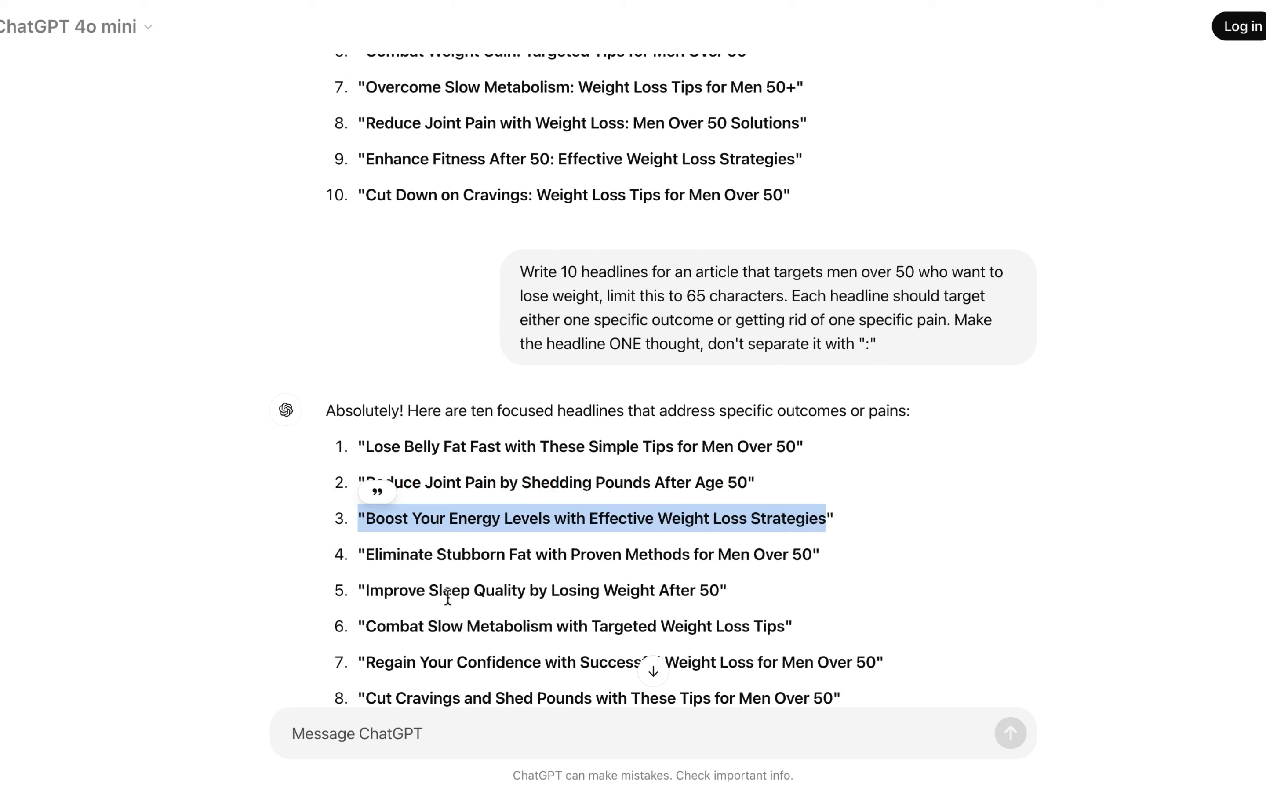
drag(358, 590, 718, 596)
scroll(718, 596, down, 1)
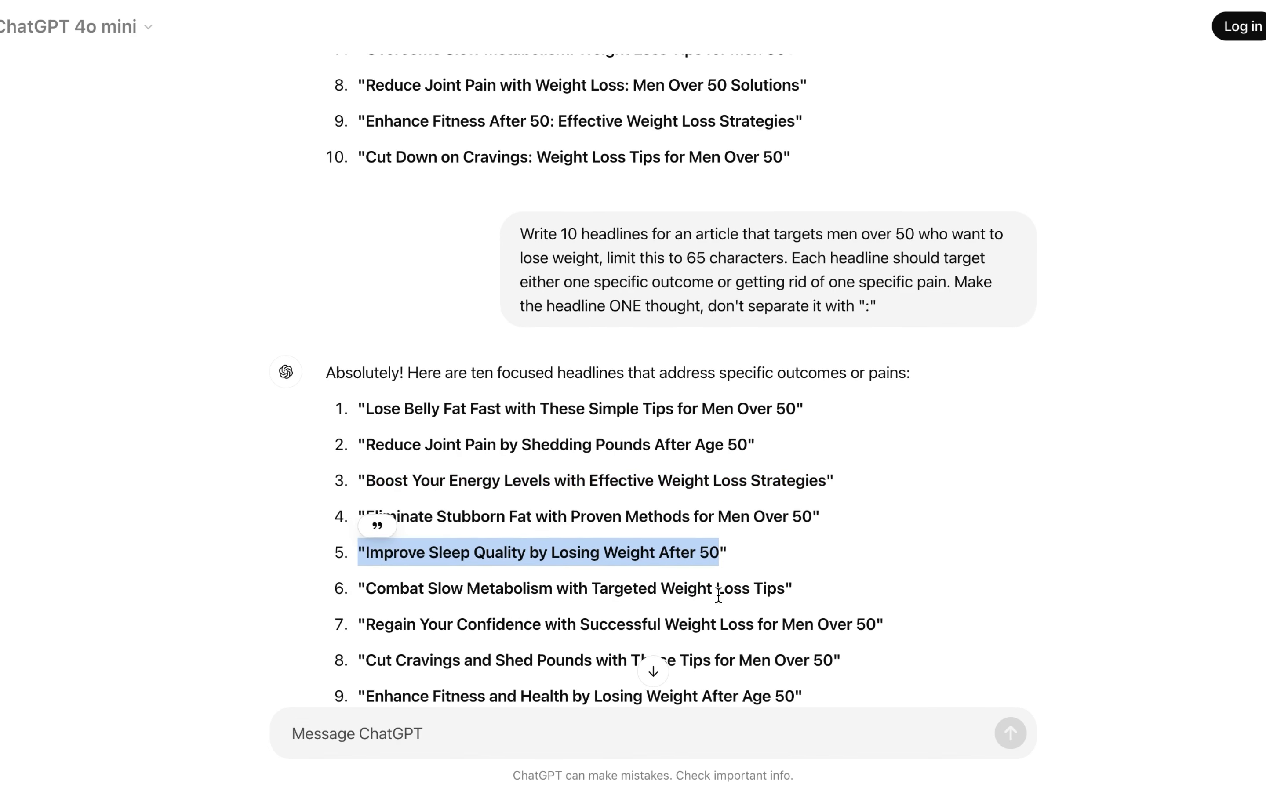
scroll(718, 595, down, 1)
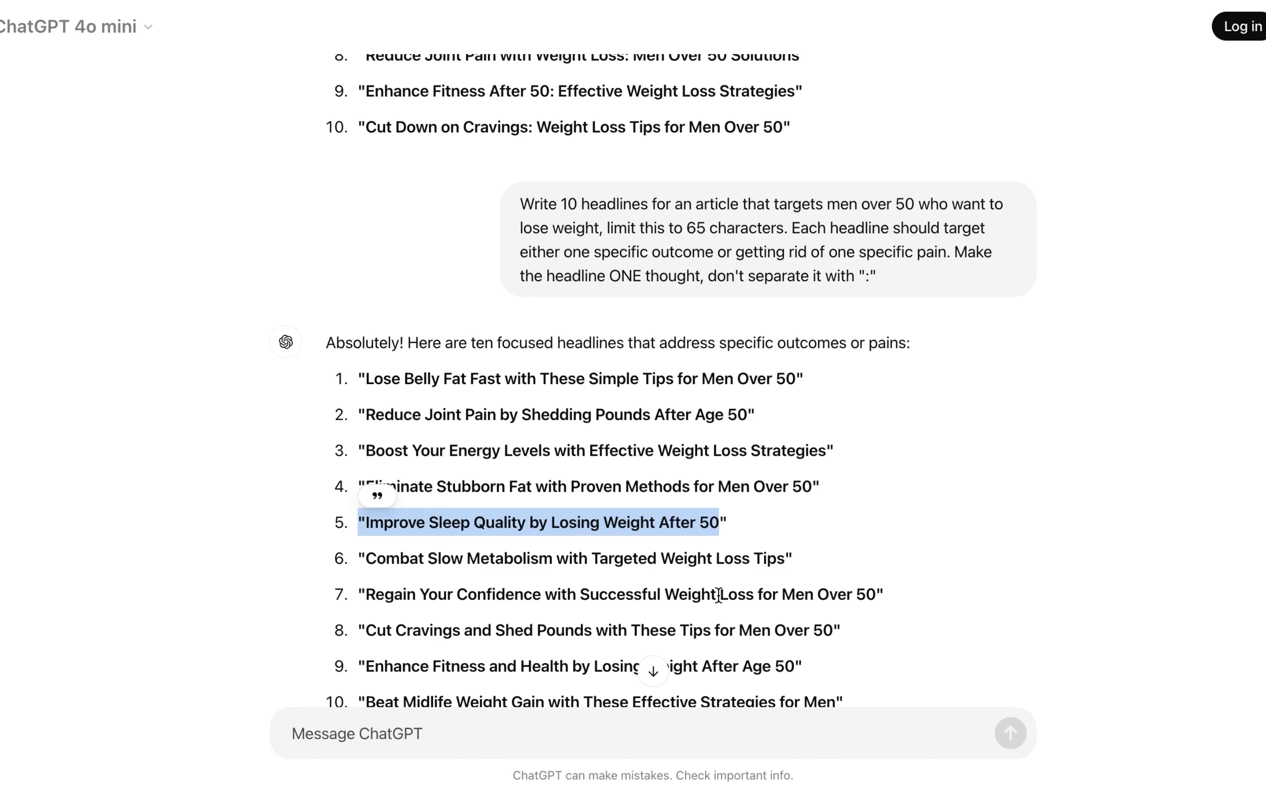
Copy the full single-thought headline prompt and paste it into the message box
scroll(719, 596, down, 4)
click(524, 93)
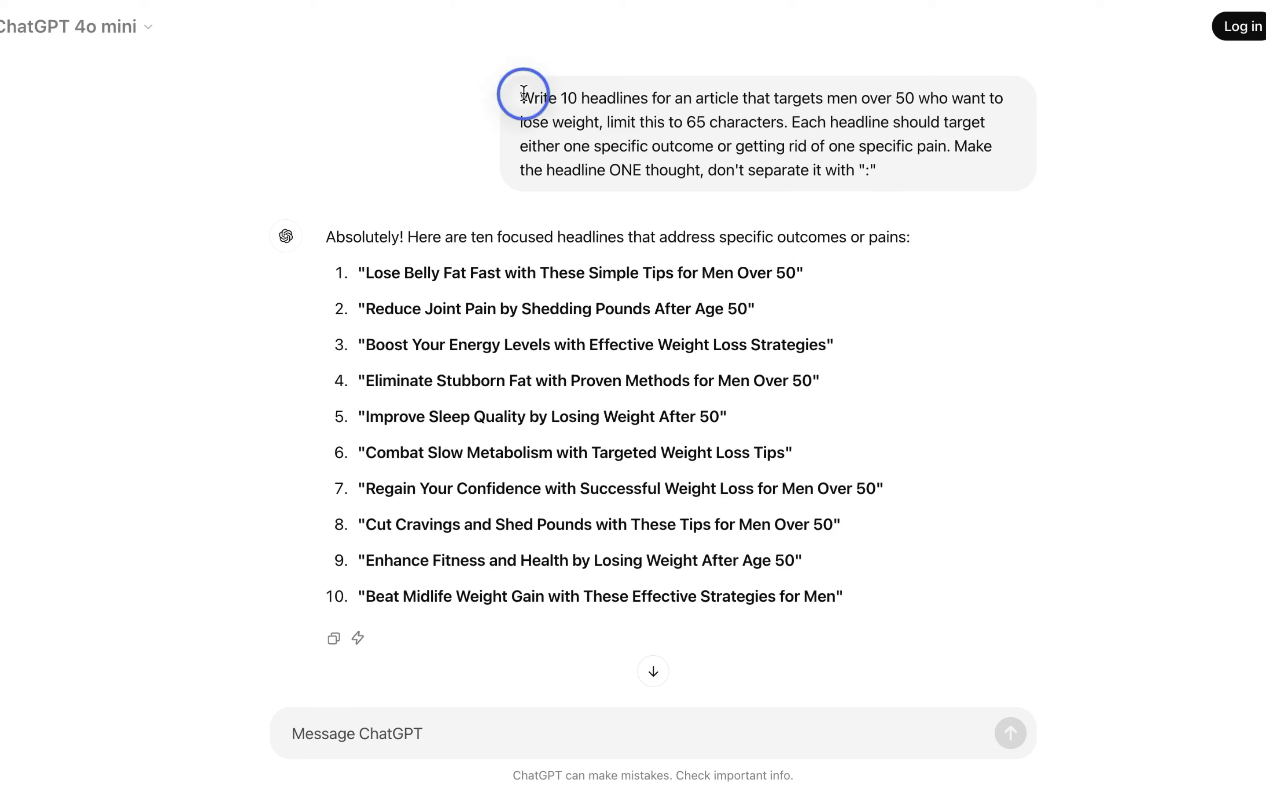
drag(892, 170, 489, 94)
key(super+c)
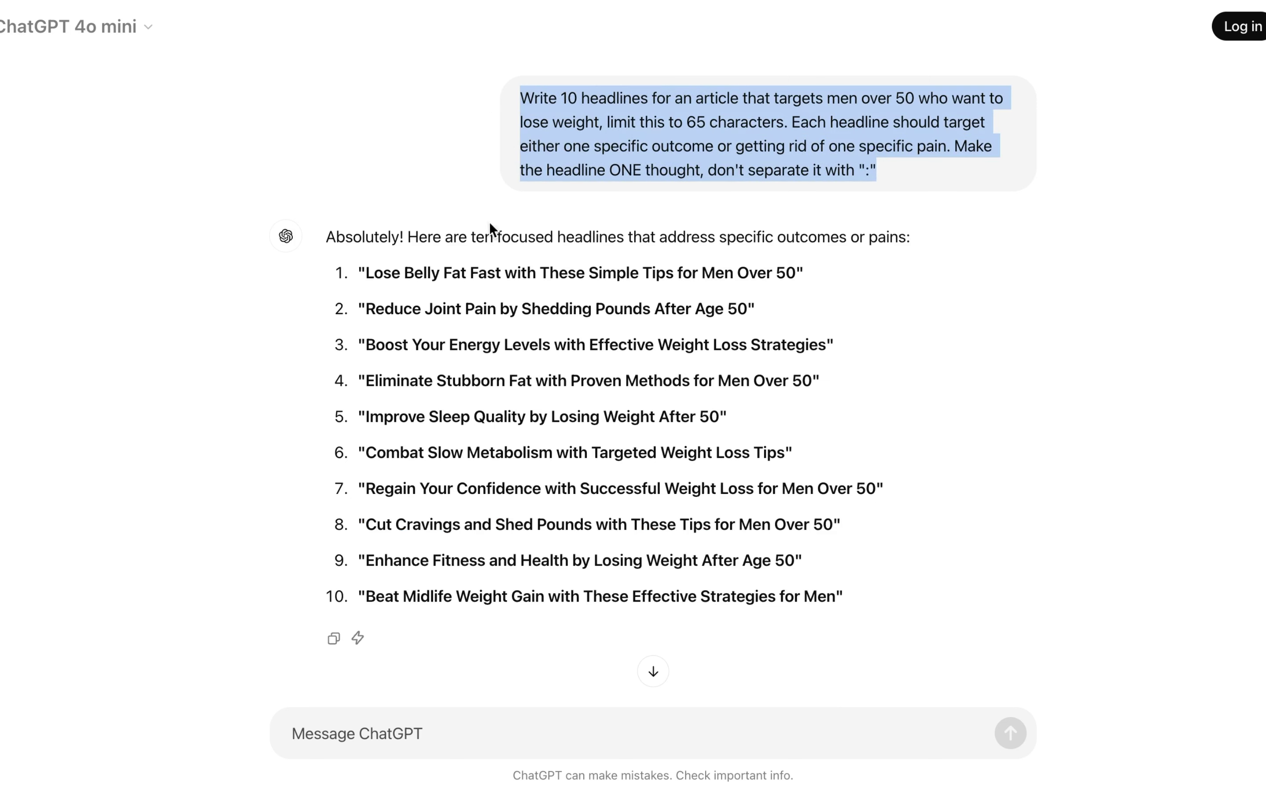
click(419, 733)
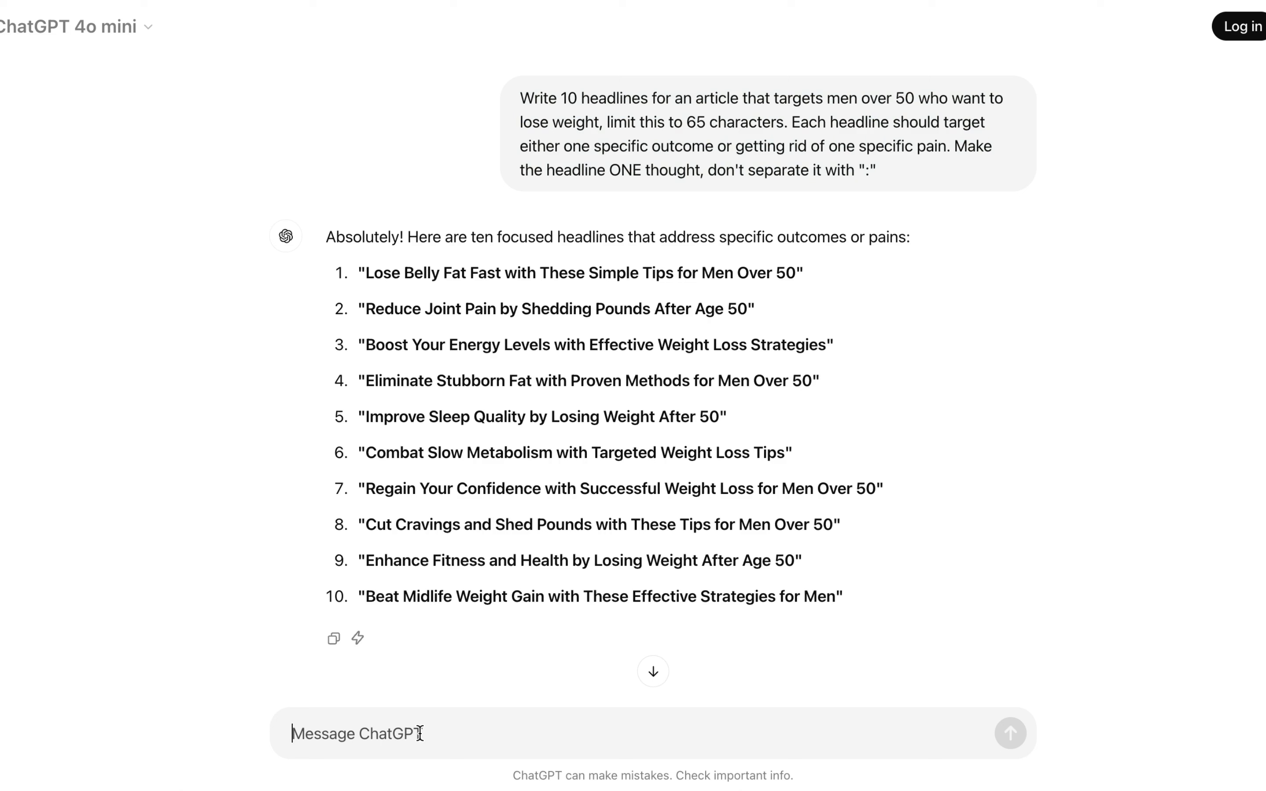
key(super+v)
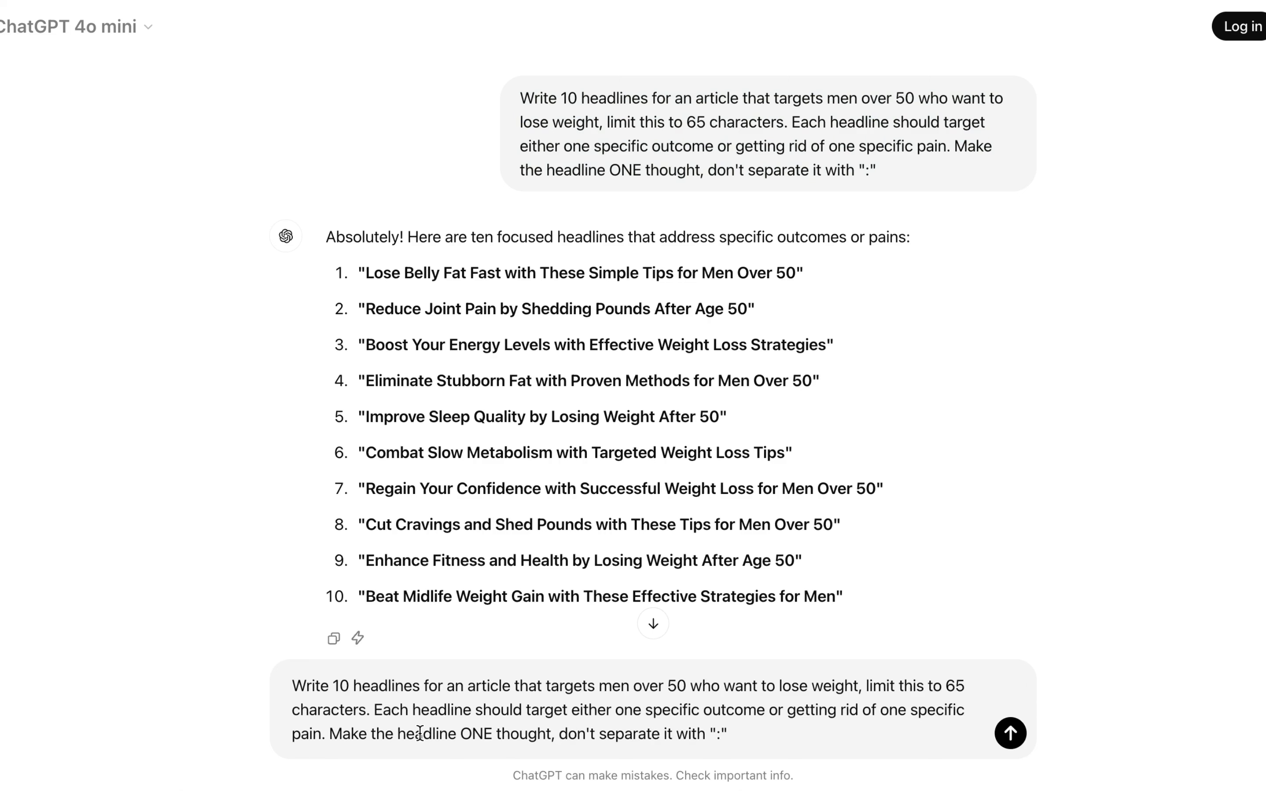
Extend the pasted prompt with ", please write like the target audience would express this in their minds" and send it
text(, please write like the target)
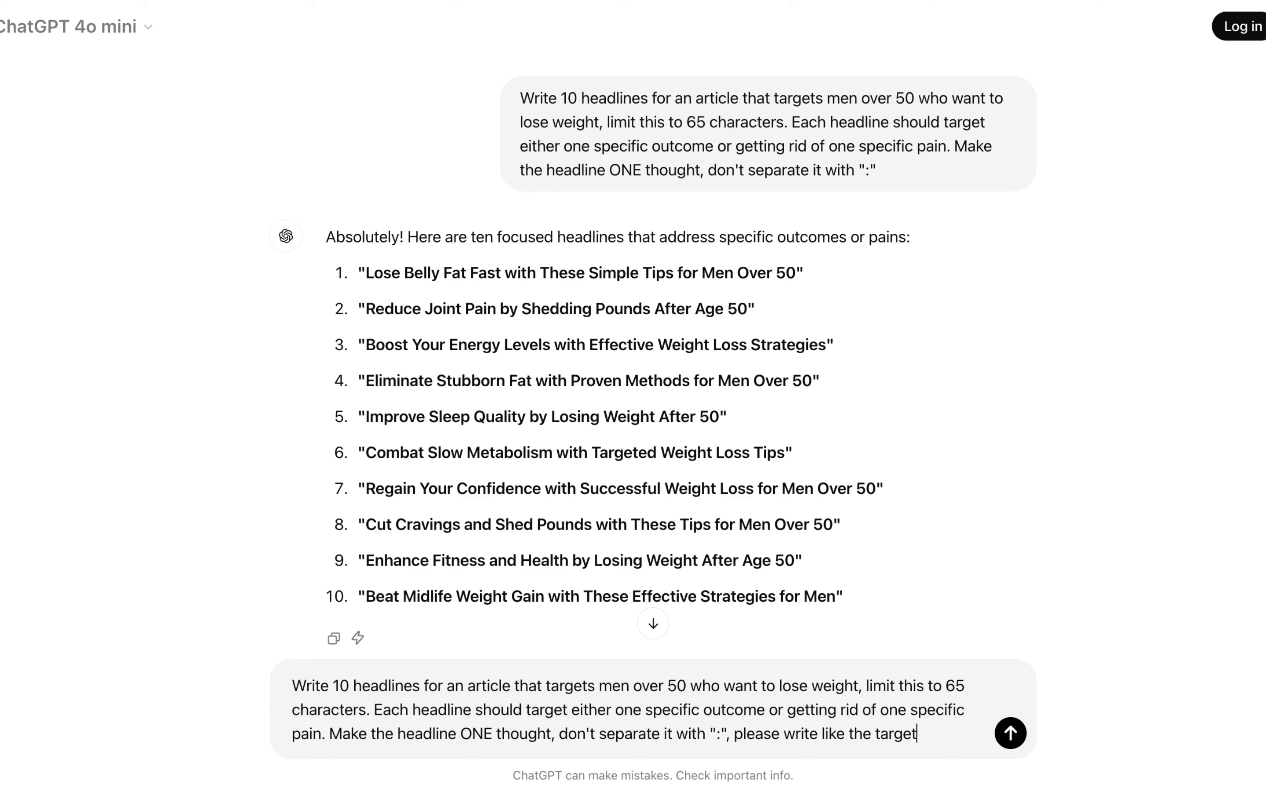
text( audience would exp)
text(ress this )
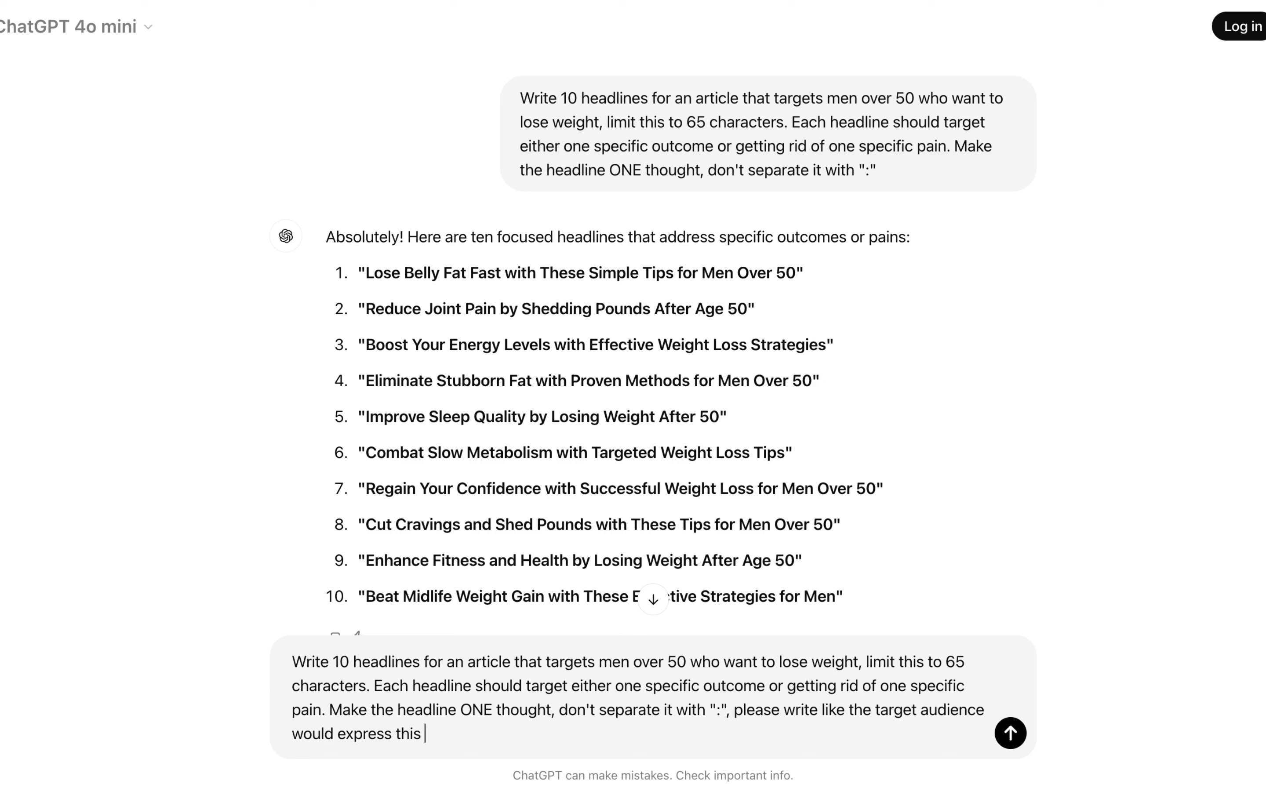
text(in their minds)
key(Return)
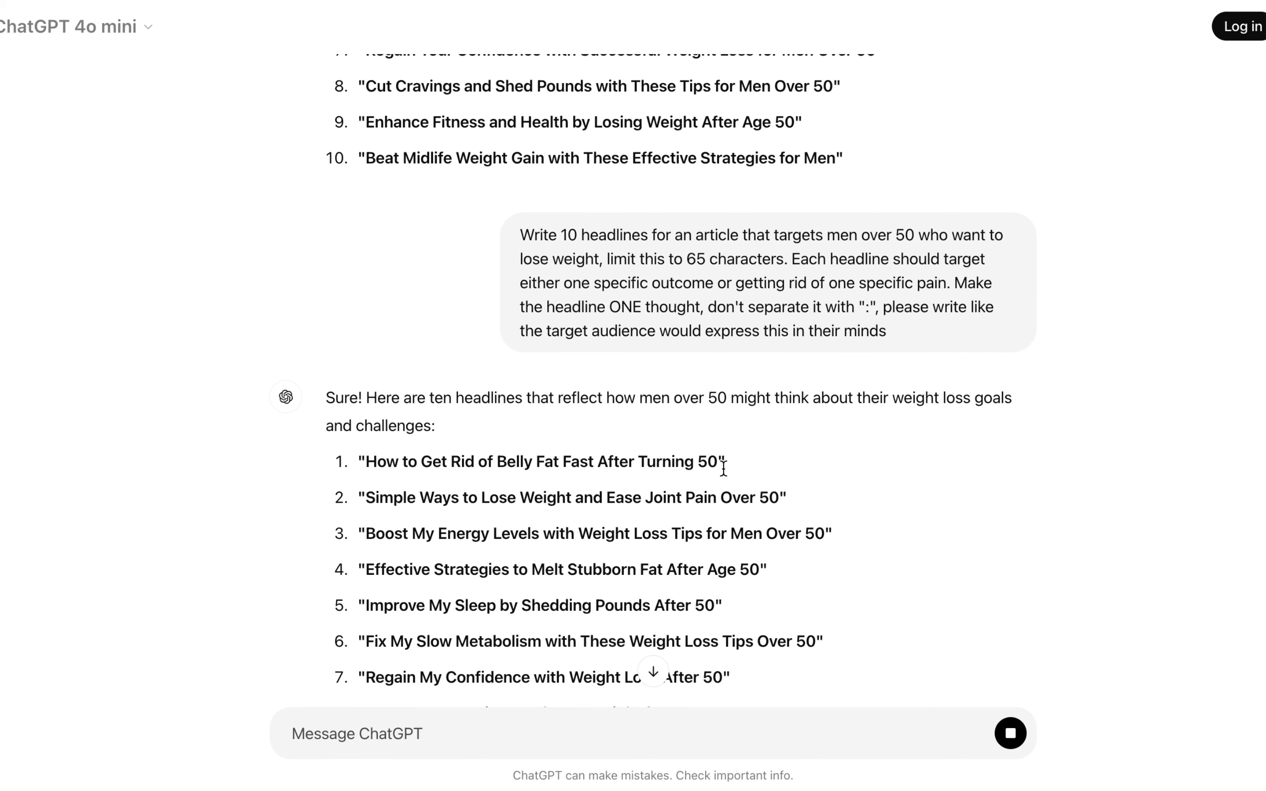
Review the ten headlines in the audience's own voice, highlighting those about joint pain, sleep, confidence and midlife weight gain
drag(358, 496, 750, 501)
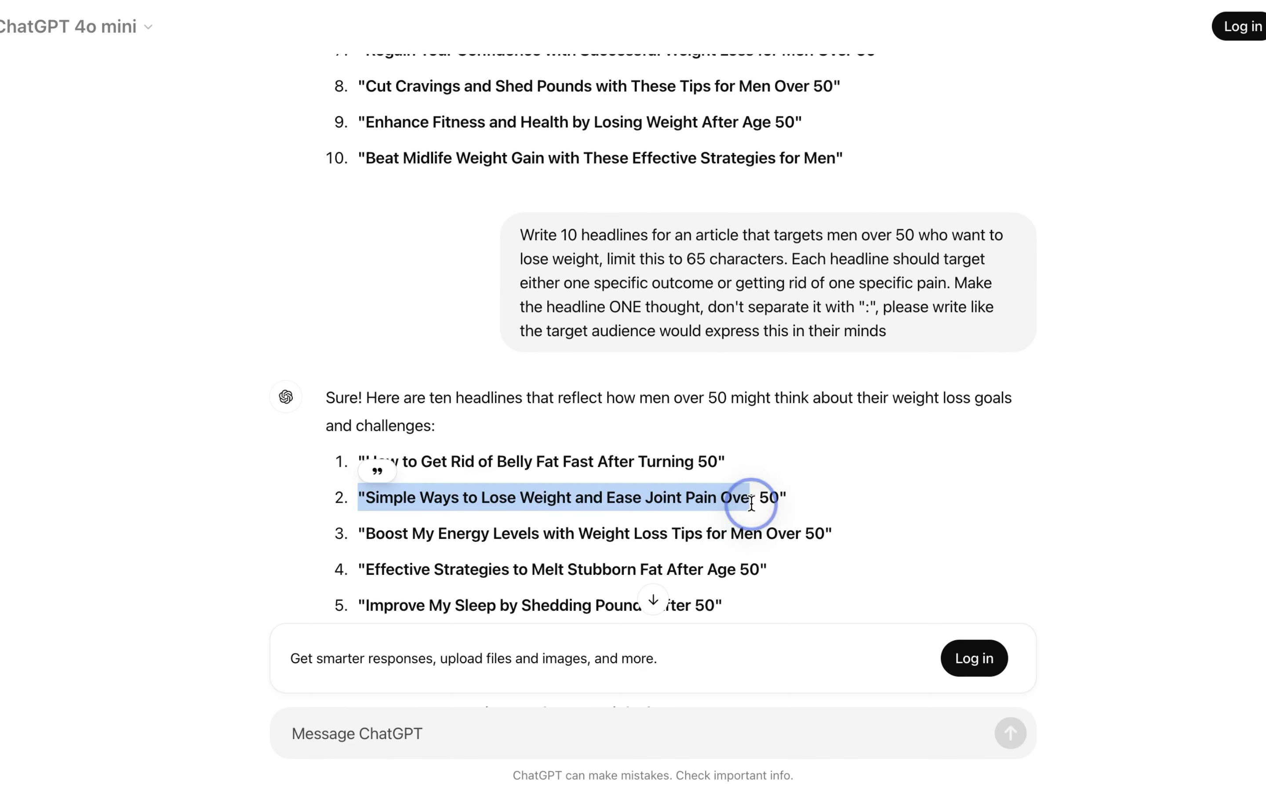
scroll(814, 523, down, 3)
click(815, 521)
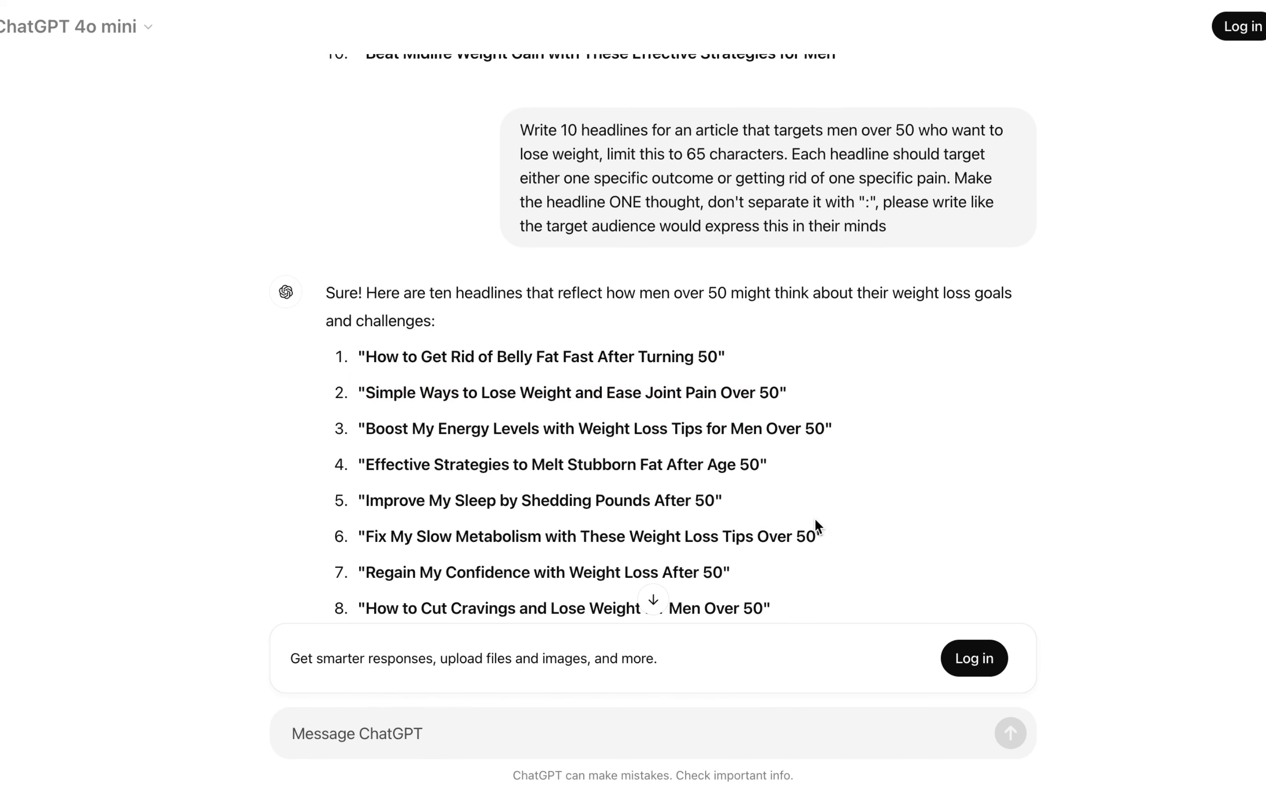
drag(366, 500, 708, 510)
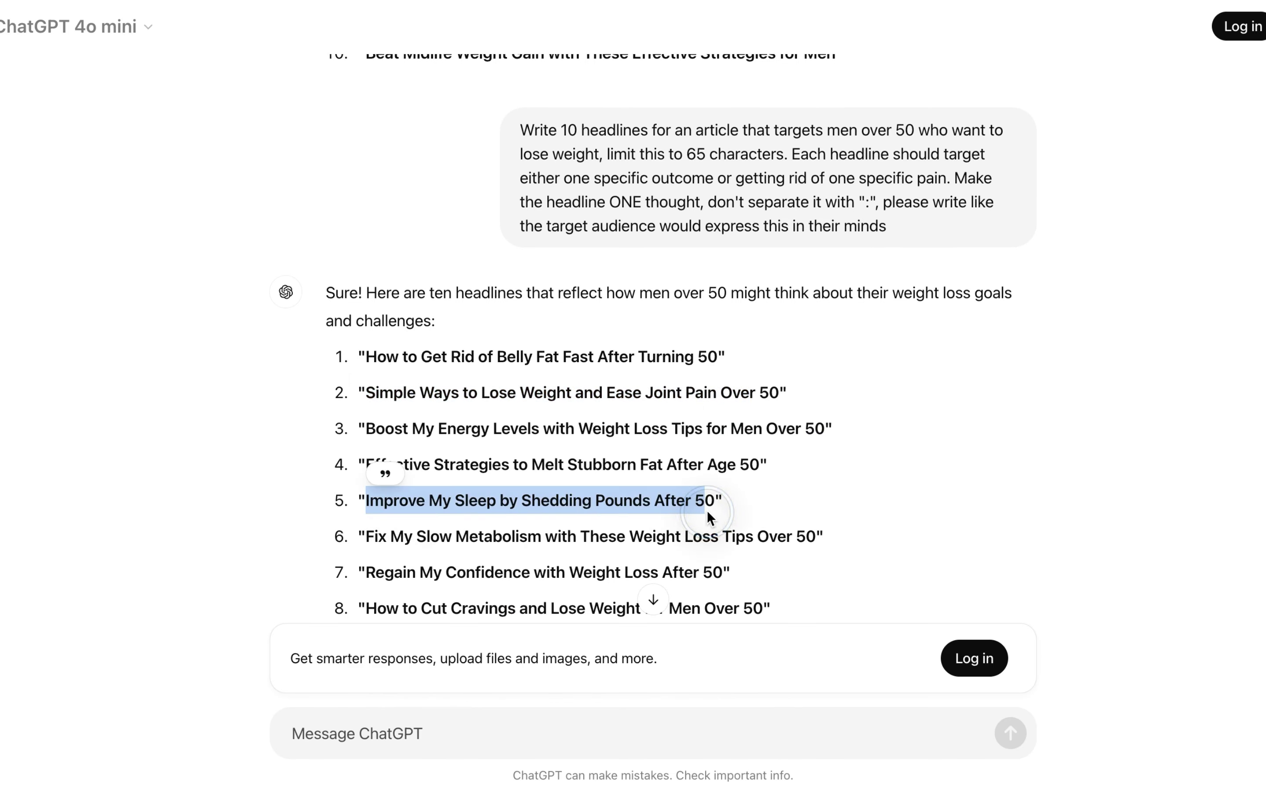
scroll(708, 511, down, 2)
scroll(707, 511, down, 2)
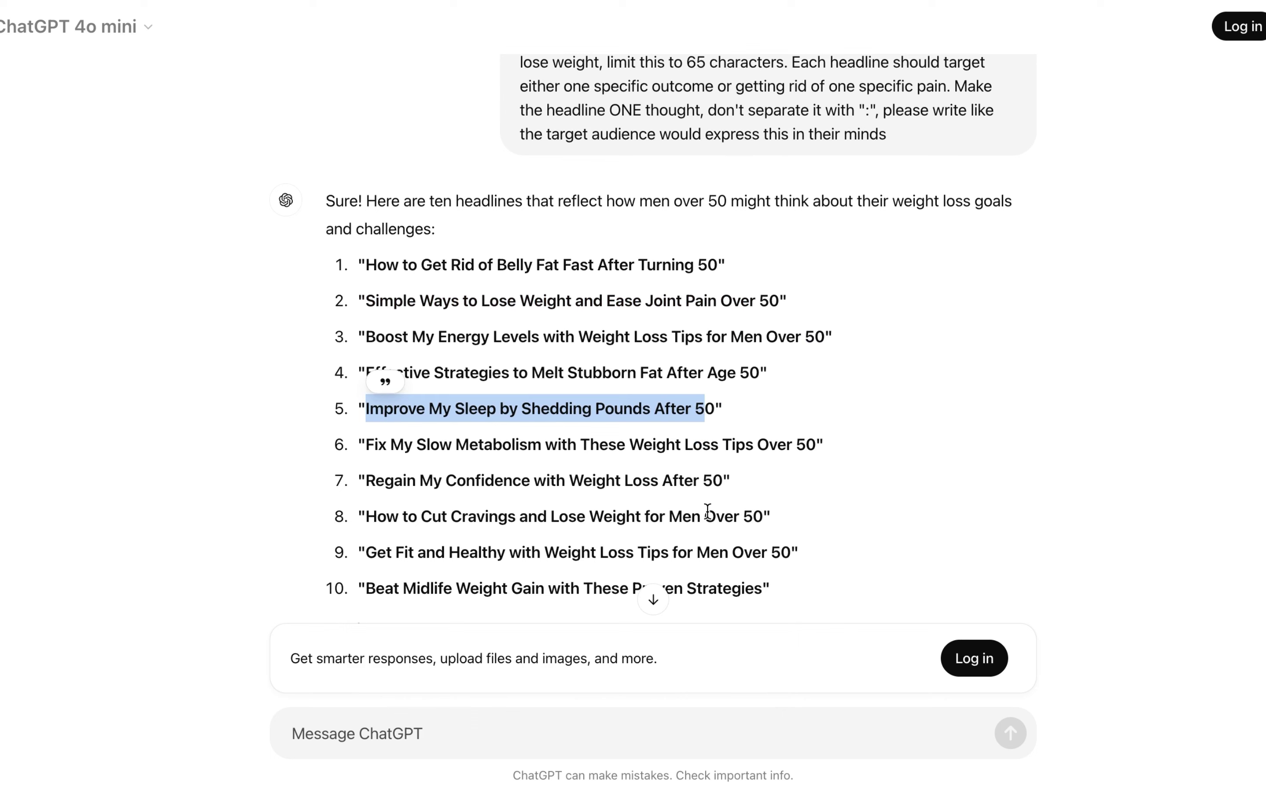
drag(366, 480, 723, 479)
scroll(576, 558, down, 2)
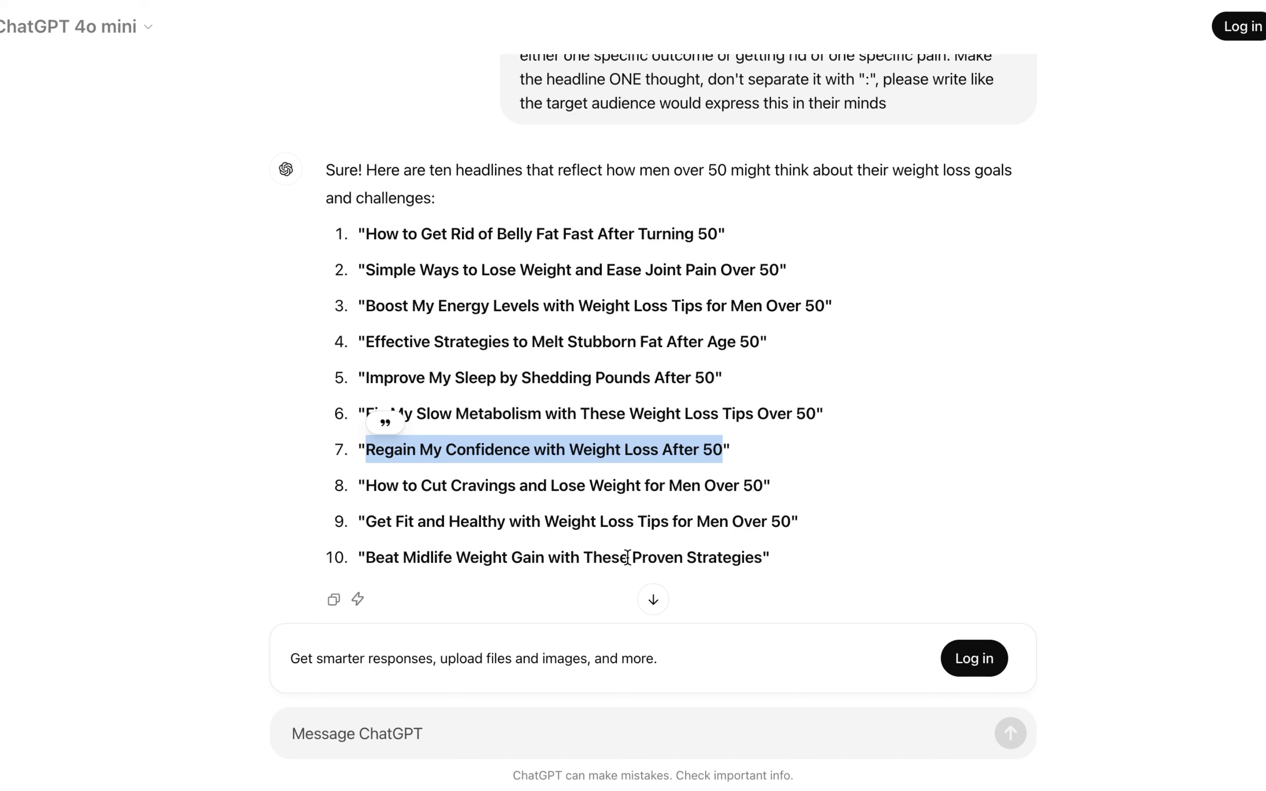
drag(366, 546, 772, 543)
click(760, 549)
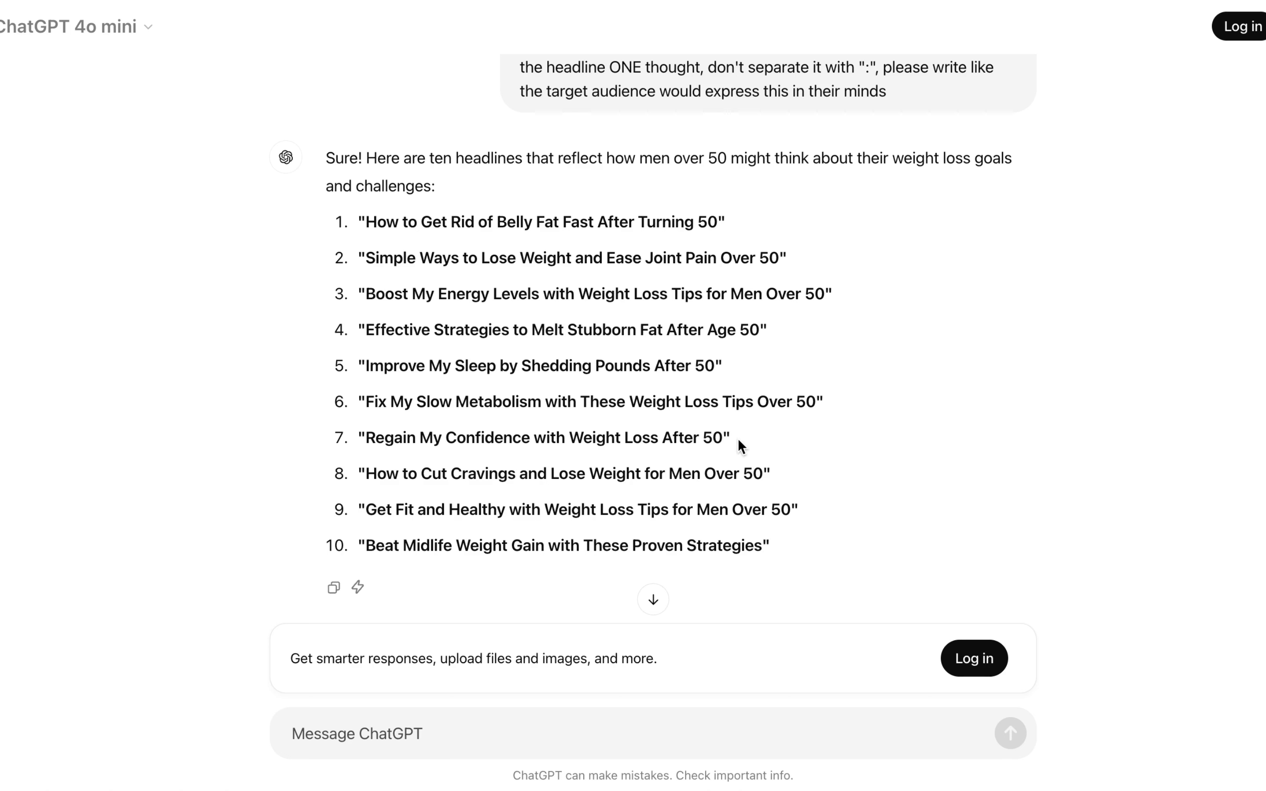
Quote the slow-metabolism headline and send "i like this one. but pelase show me what slowing metabolism really means in my daily life"
drag(832, 398, 355, 405)
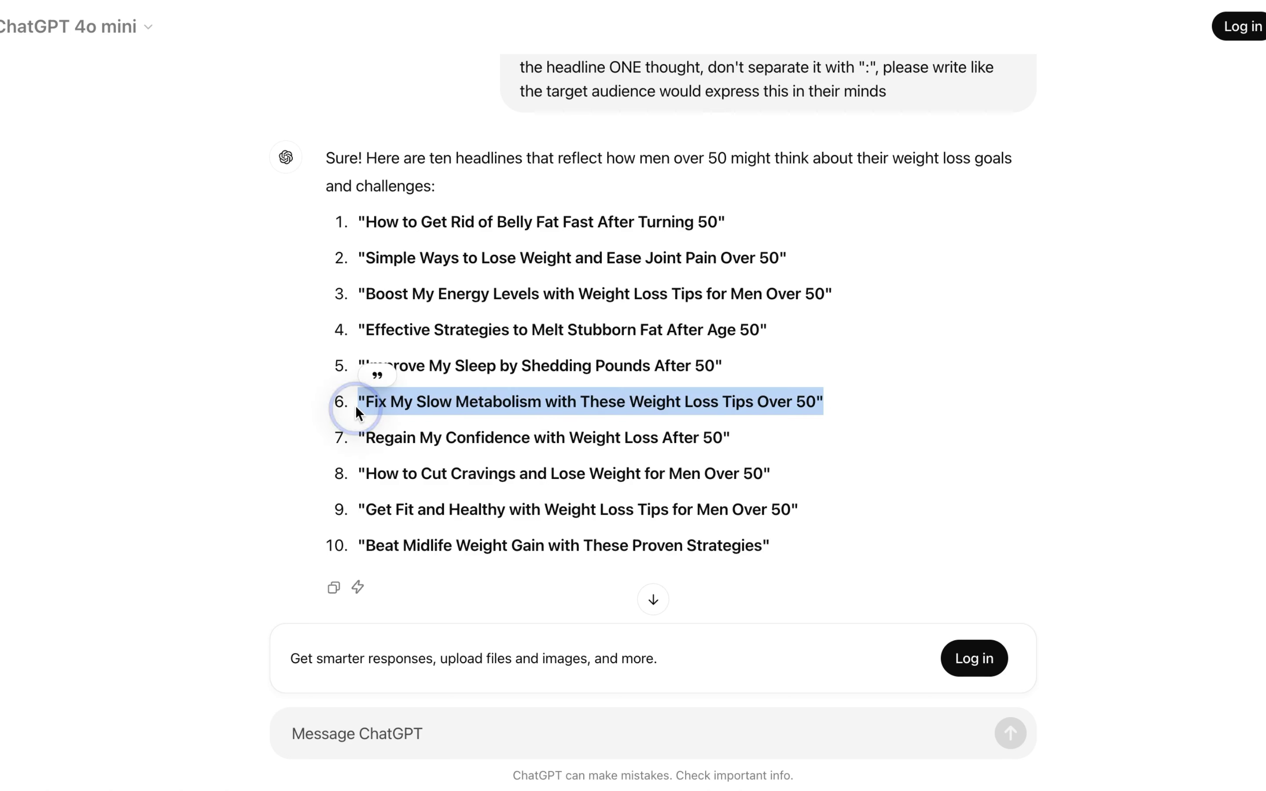
click(377, 375)
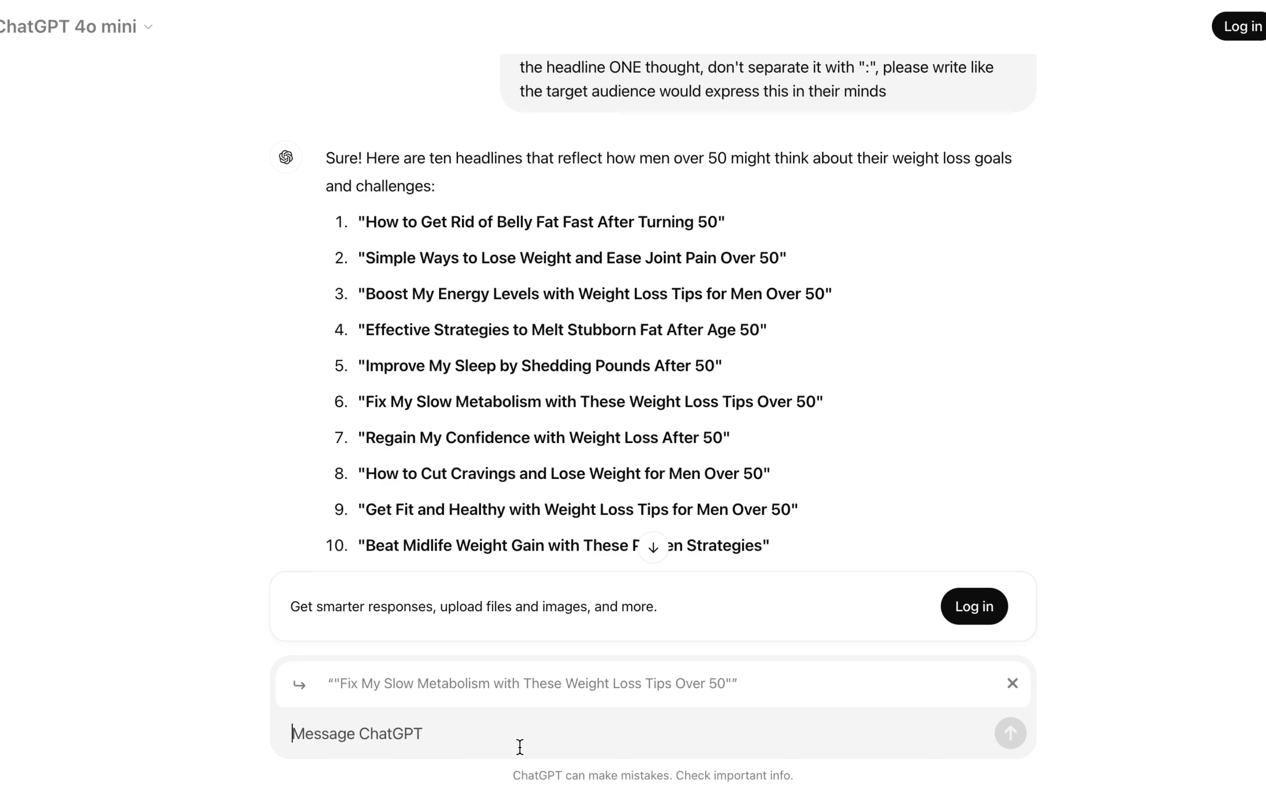
text(i li)
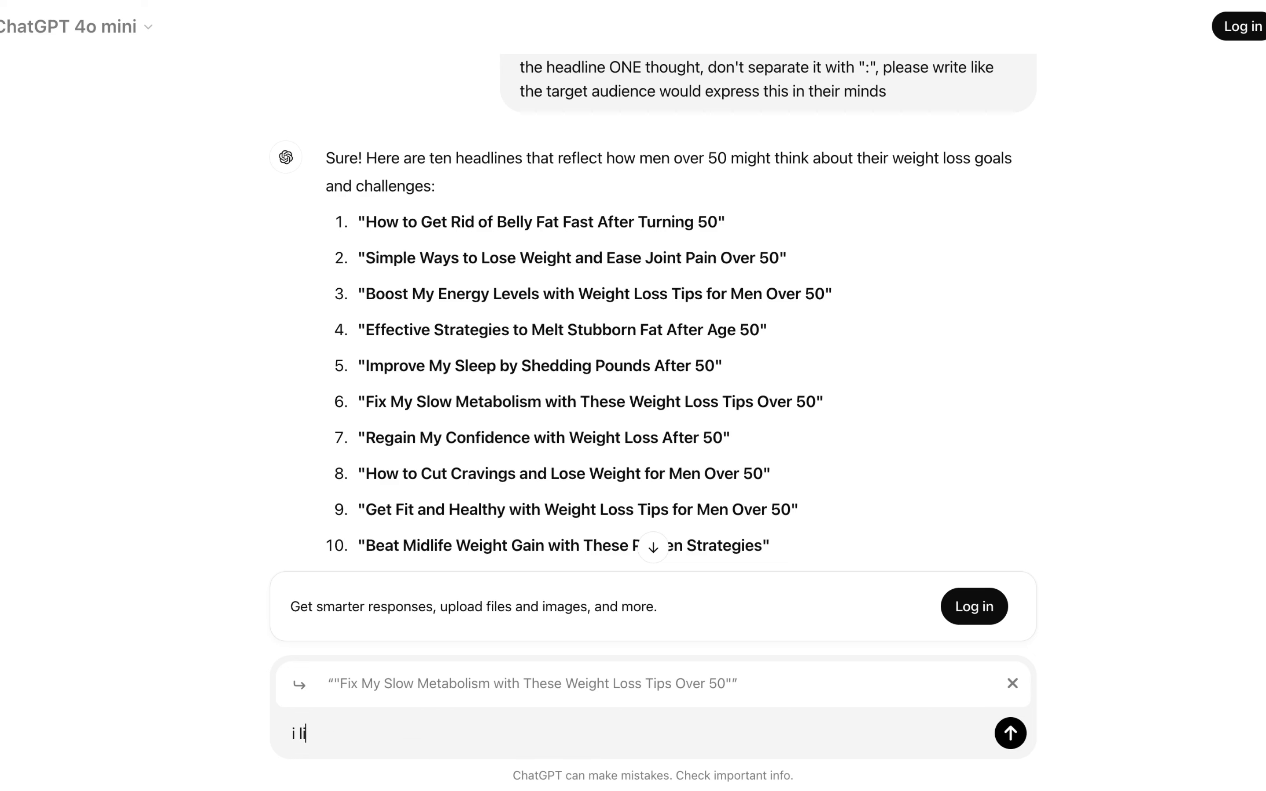
text(ke this one. but pela)
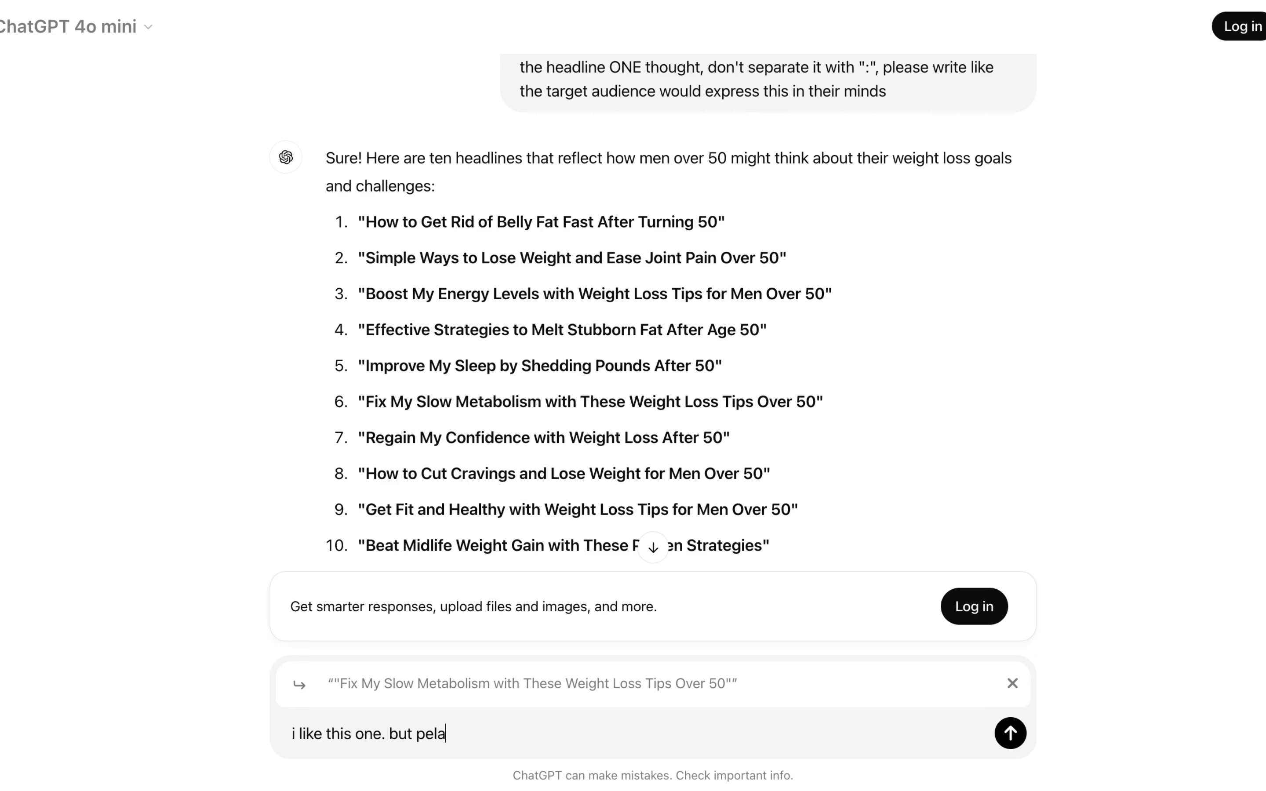
text(se show me wha)
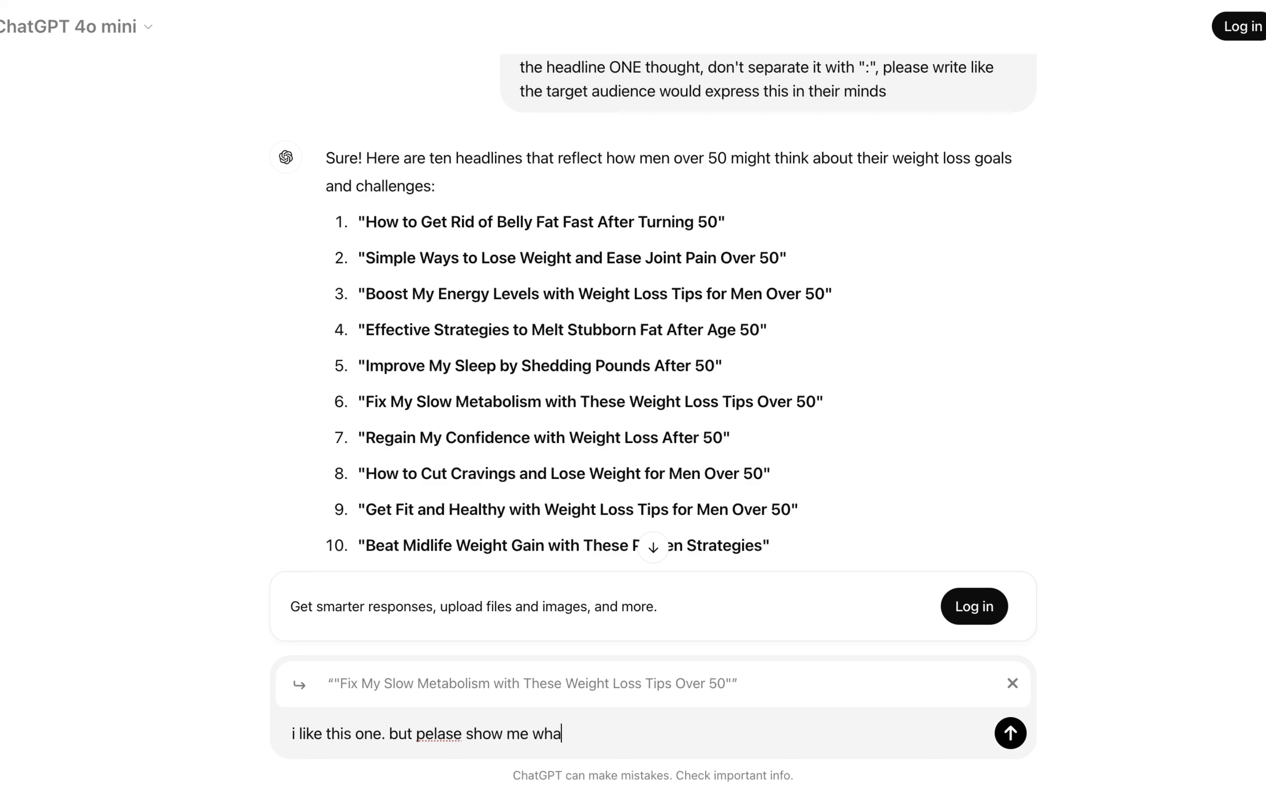
text(t slowing metabolism)
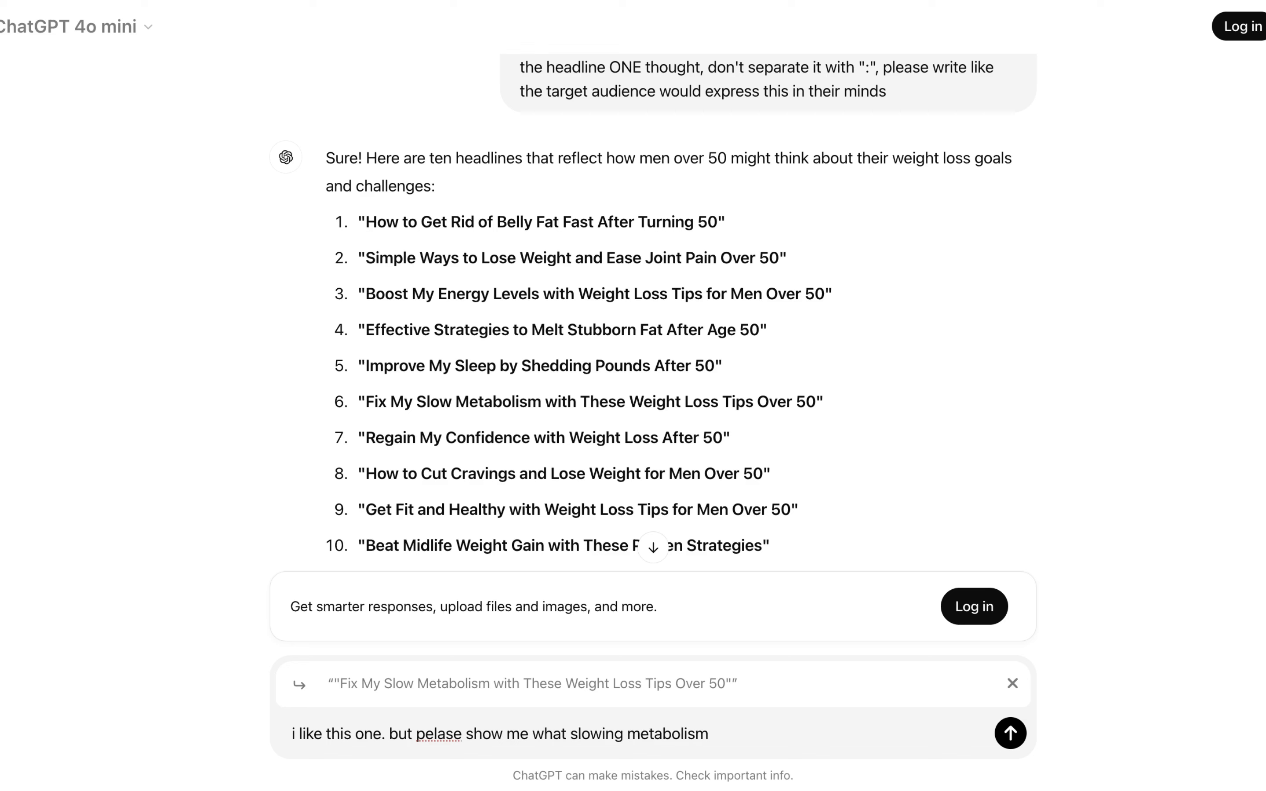
text( r really meanes)
key(BackSpace)
key(BackSpace)
key(BackSpace)
text(s in my daily life)
key(Return)
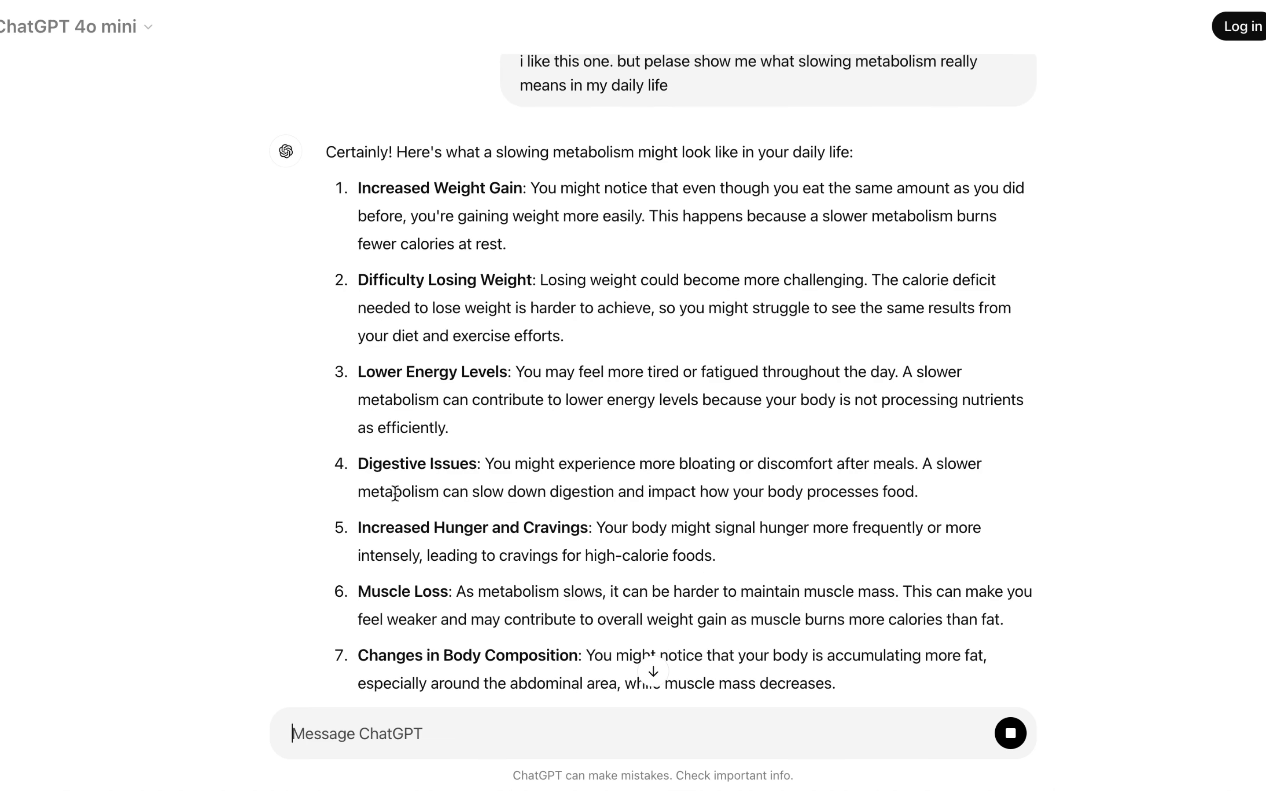
Examine the daily-life effects of a slowing metabolism, highlighting "Digestive Issues", "Increased Hunger" and "Muscle Loss"
drag(355, 463, 492, 463)
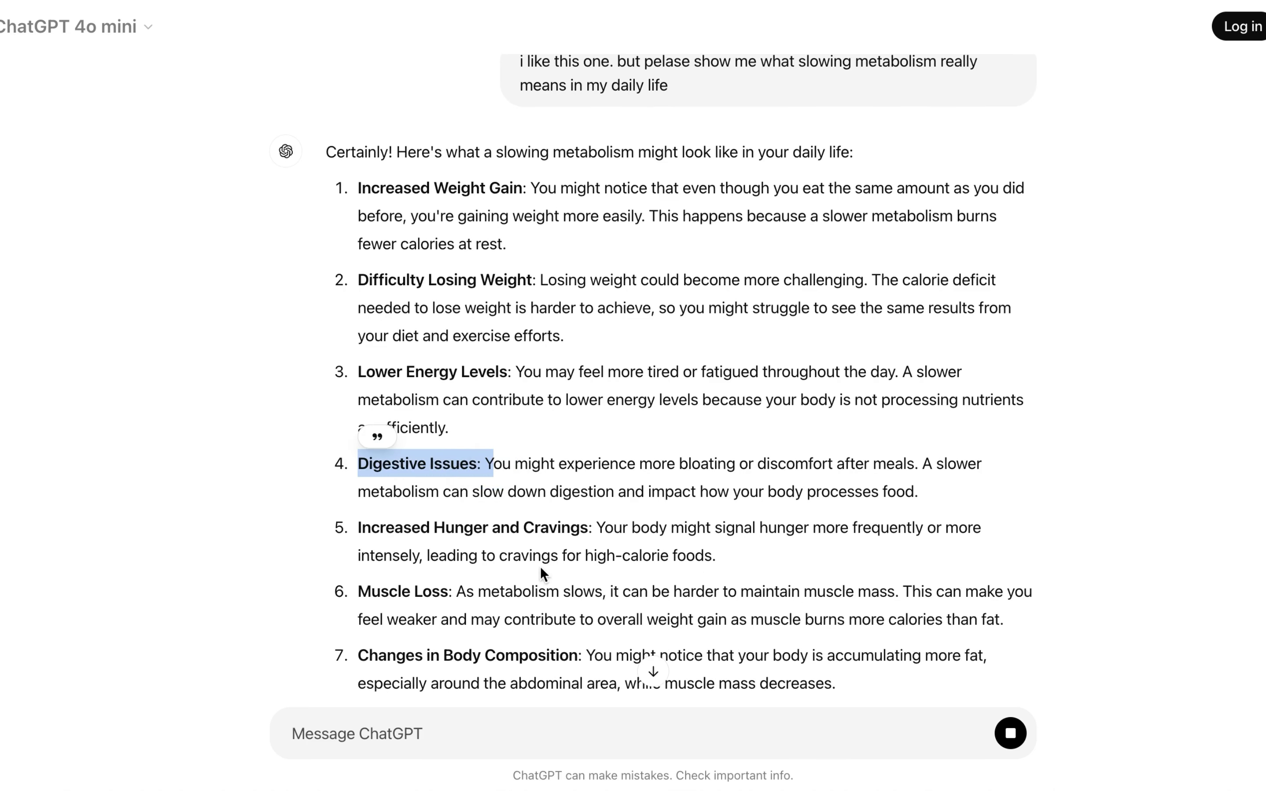
drag(459, 522, 347, 525)
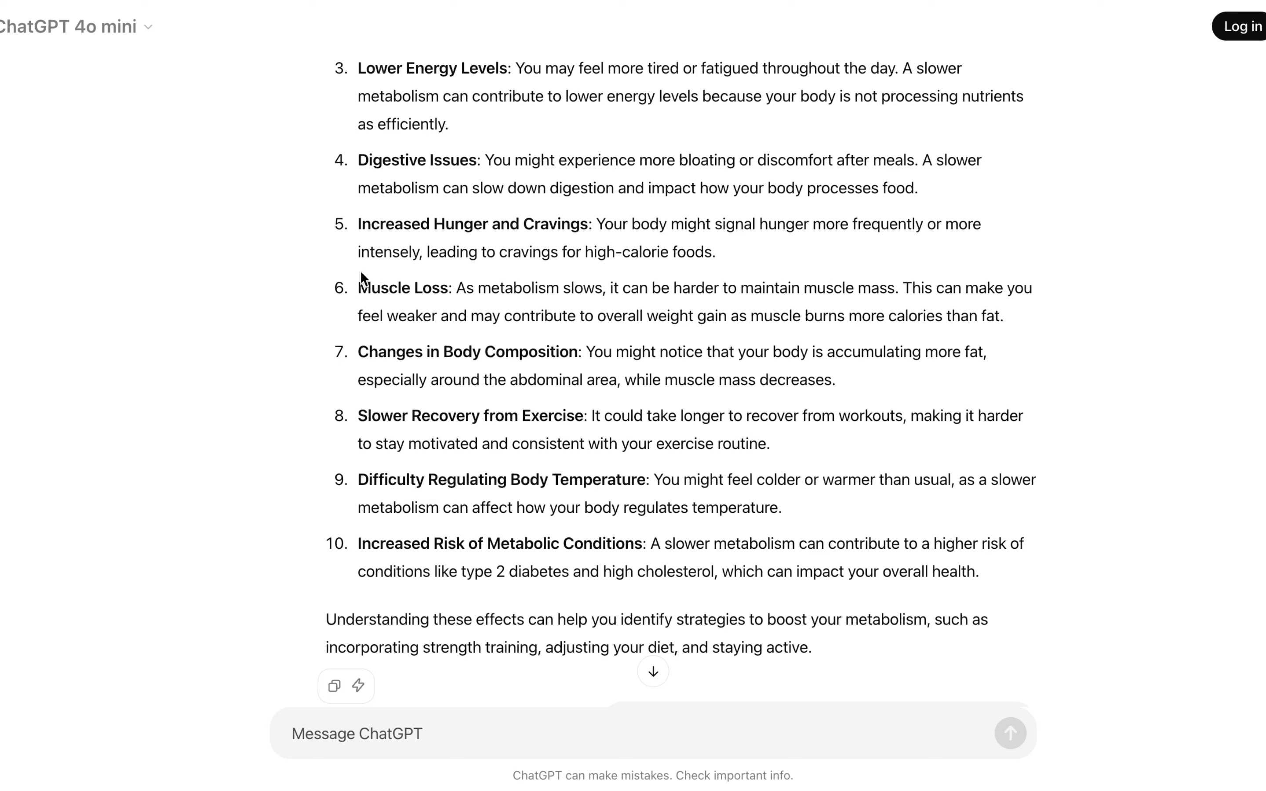
drag(357, 287, 459, 291)
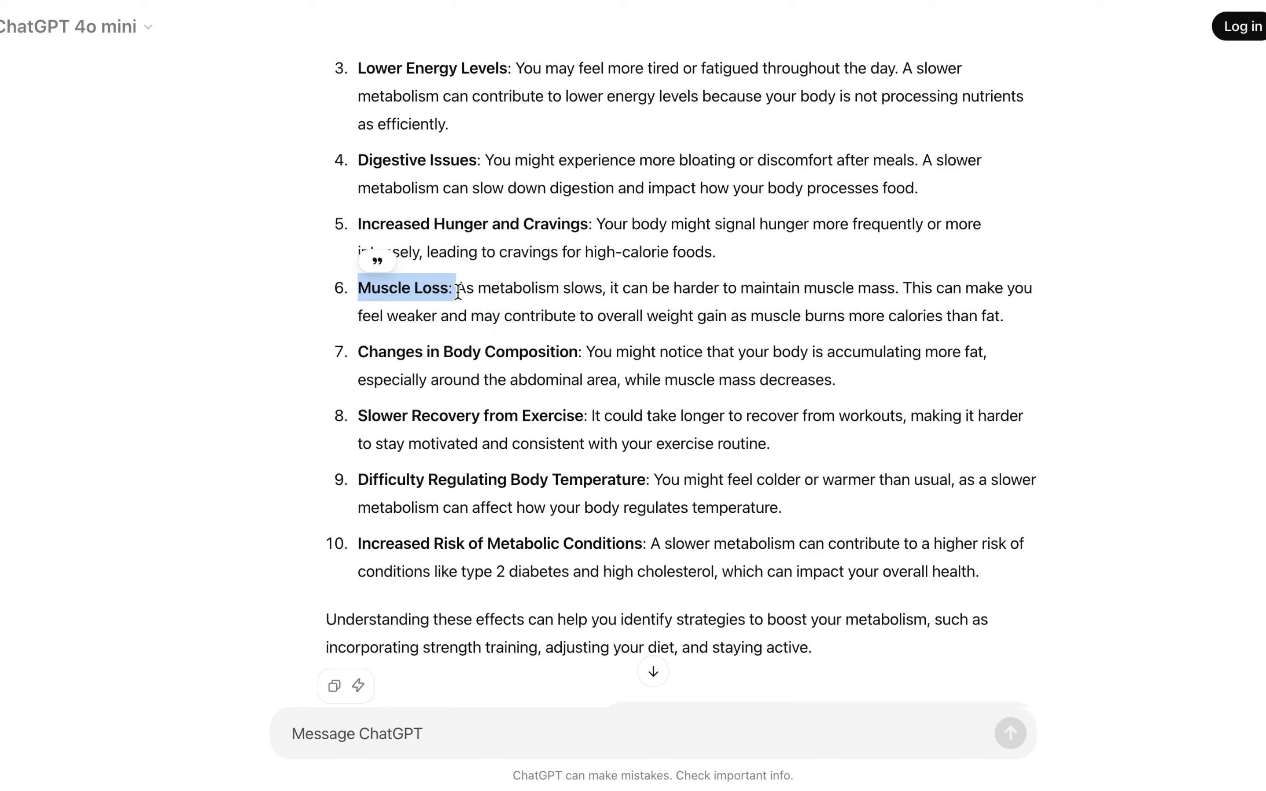